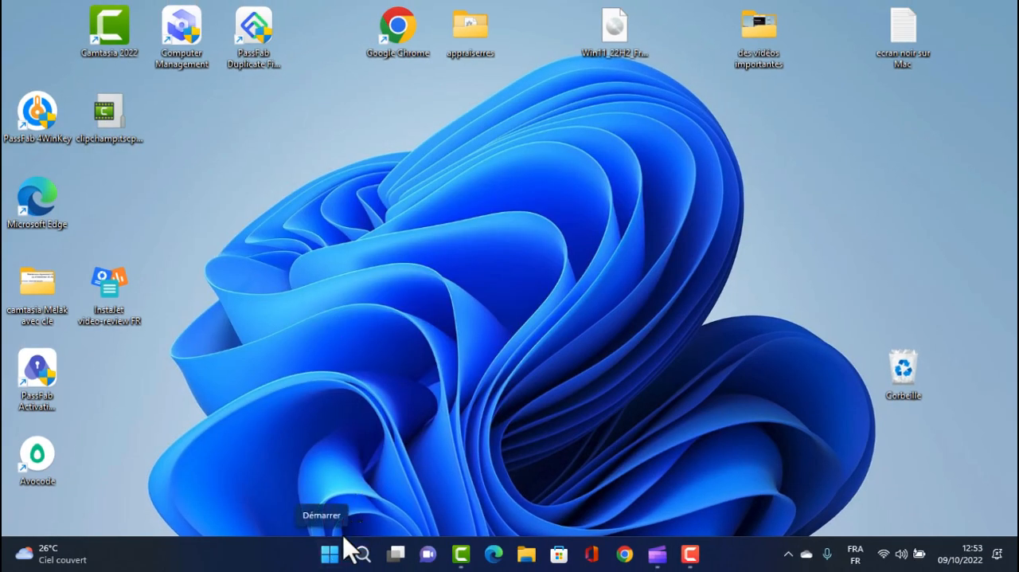
Open the Microsoft Store and search it for "clipchamp"
{"action": "left_click", "coordinate": [330, 563]}
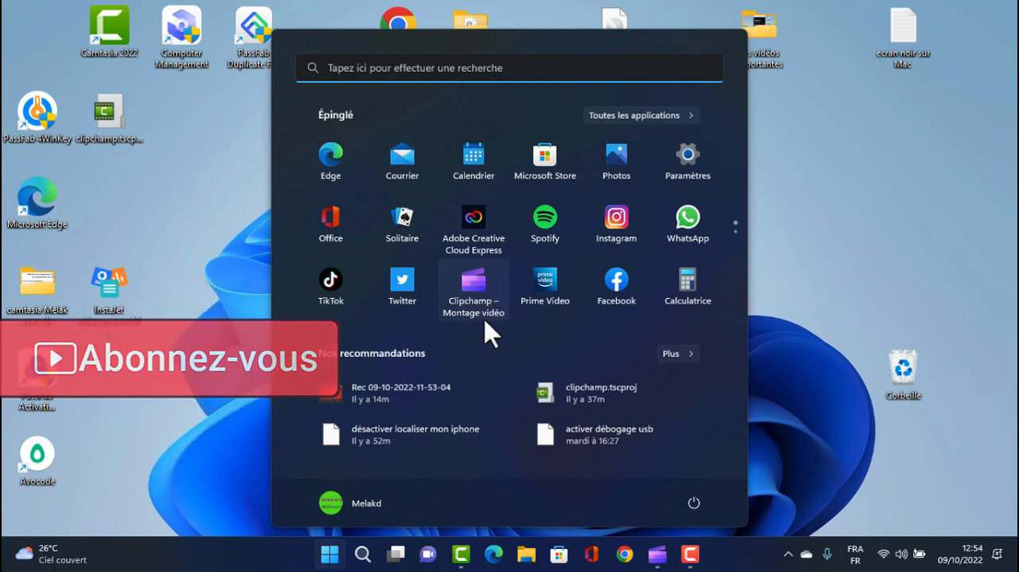
{"action": "left_click", "coordinate": [545, 159]}
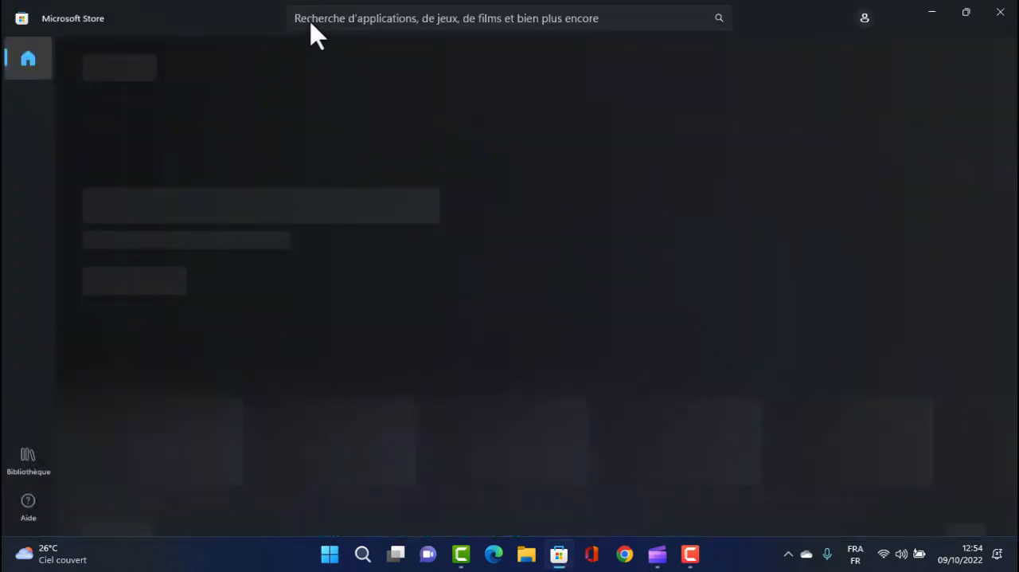
{"action": "left_click", "coordinate": [309, 18]}
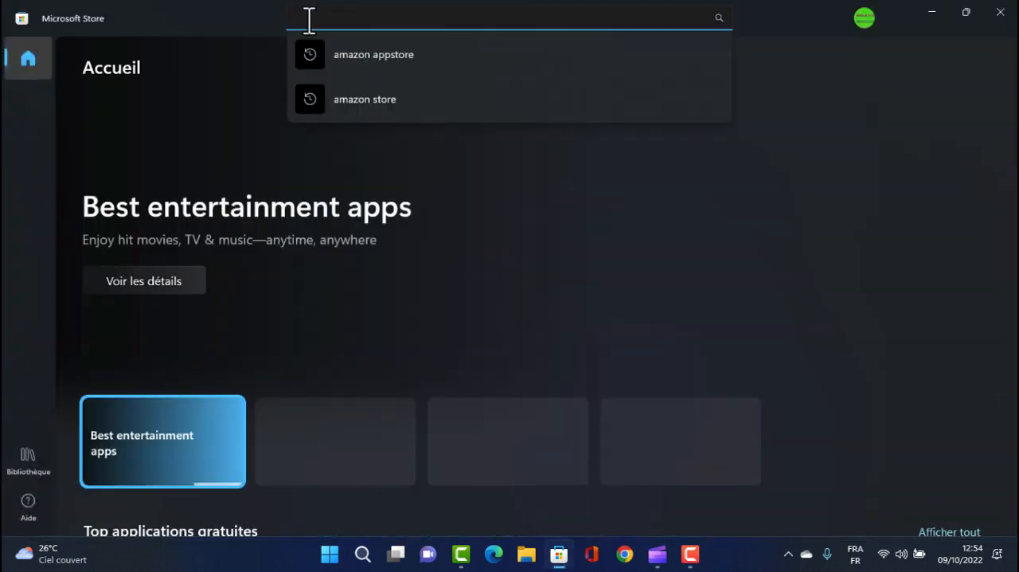
{"action": "type", "text": "clipchamp"}
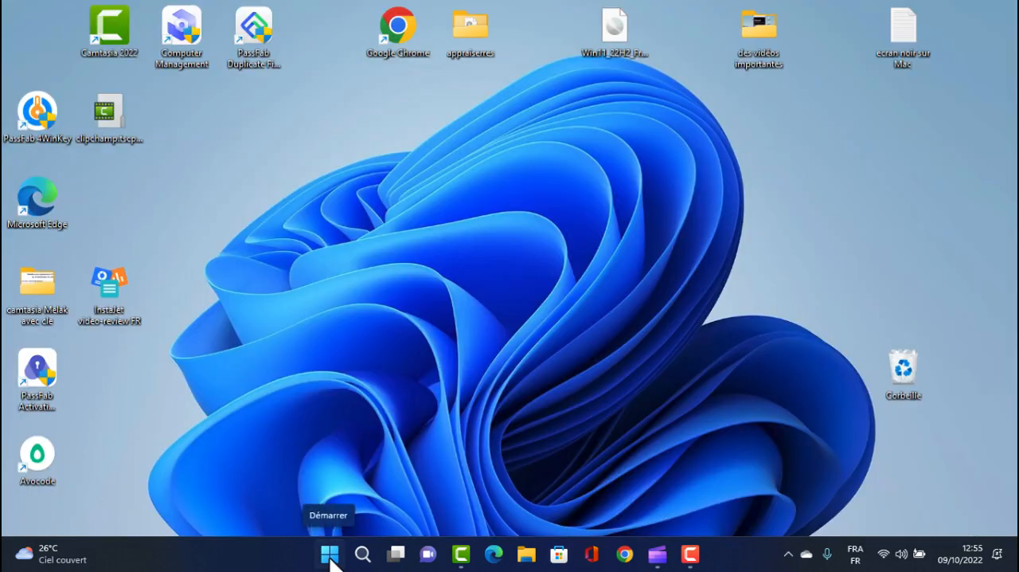
Launch Clipchamp and create a new video from scratch
{"action": "left_click", "coordinate": [330, 555]}
{"action": "left_click", "coordinate": [469, 295]}
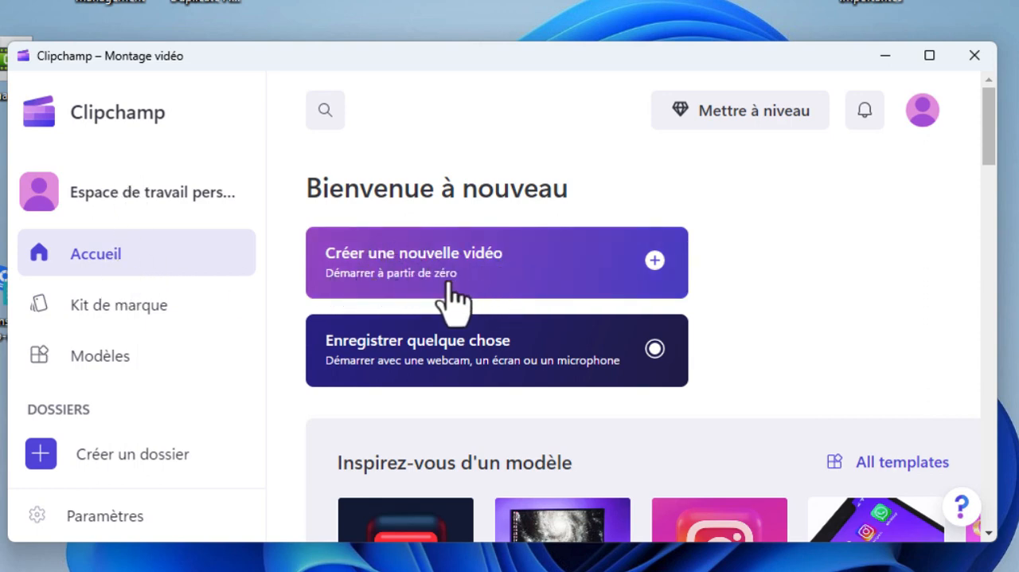
{"action": "left_click", "coordinate": [657, 262]}
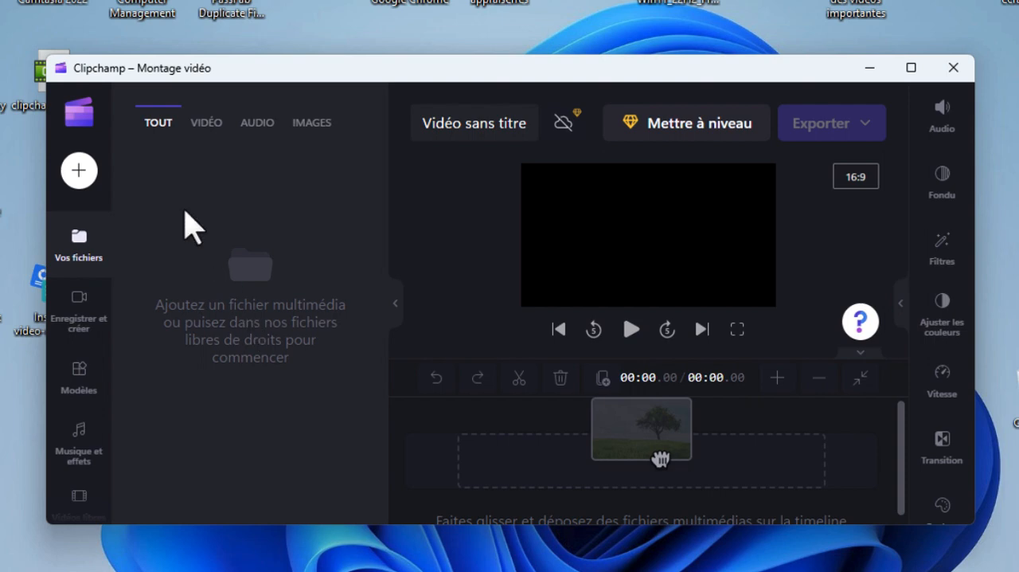
Import the video "désactiver localiser mon iphone" from the computer and place it at the start of the timeline
{"action": "left_click", "coordinate": [205, 128]}
{"action": "left_click", "coordinate": [267, 130]}
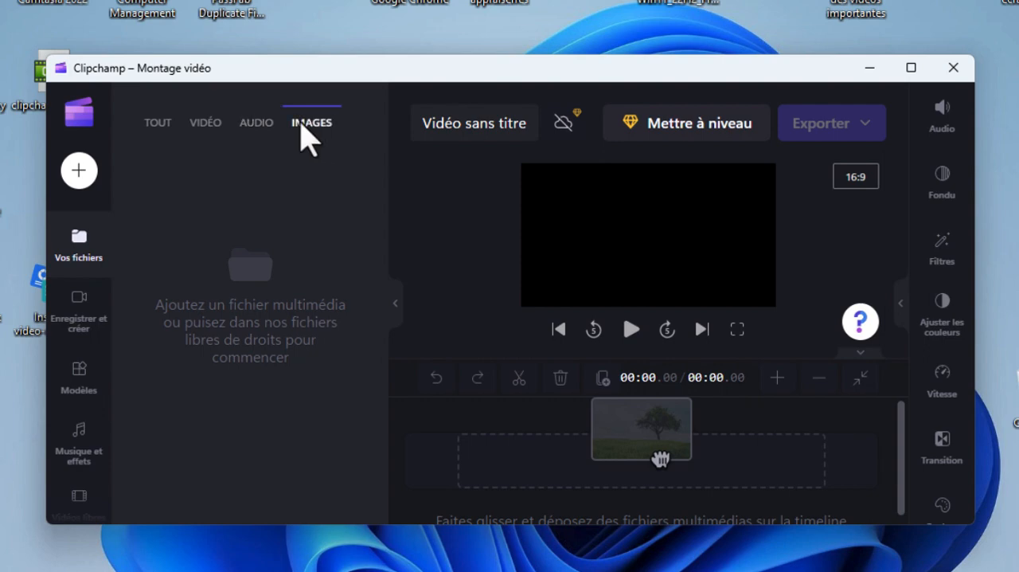
{"action": "left_click", "coordinate": [78, 172]}
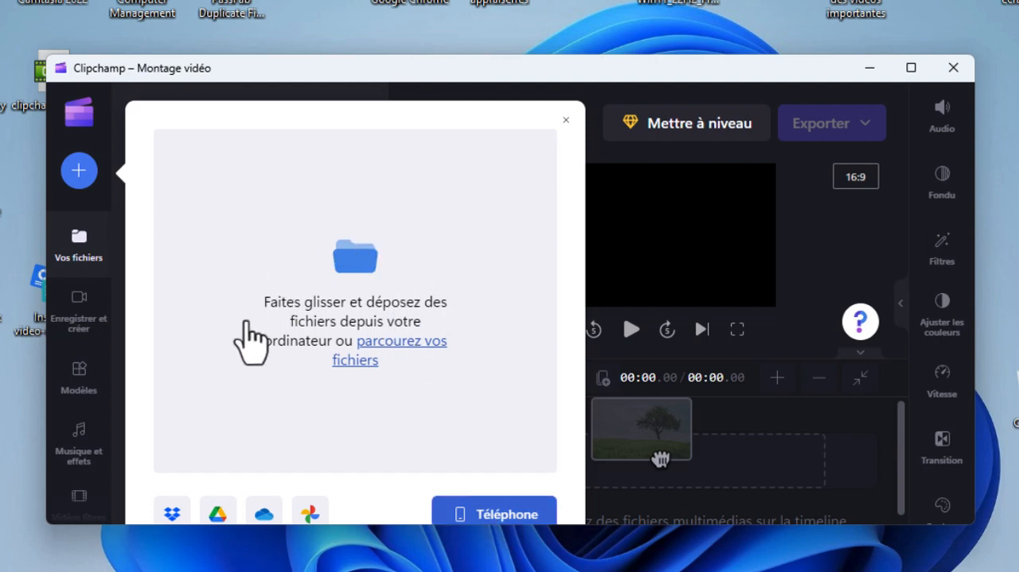
{"action": "left_click", "coordinate": [406, 351]}
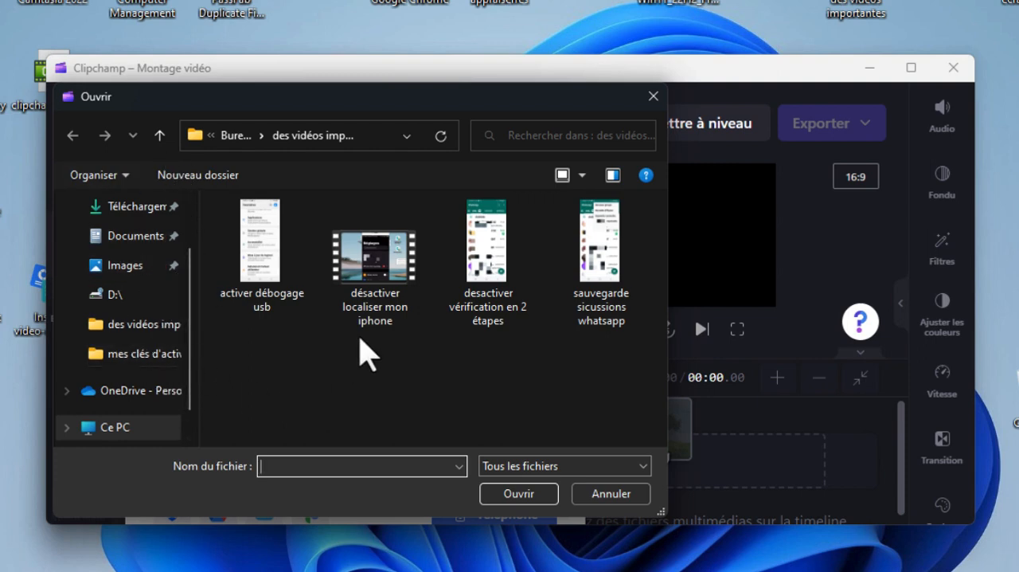
{"action": "left_click", "coordinate": [381, 274]}
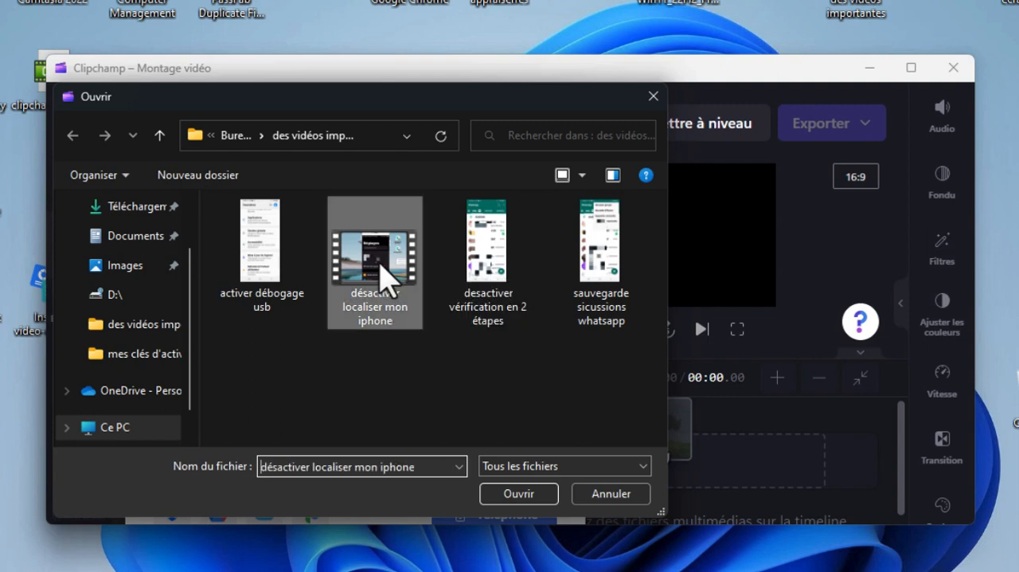
{"action": "left_click", "coordinate": [522, 495]}
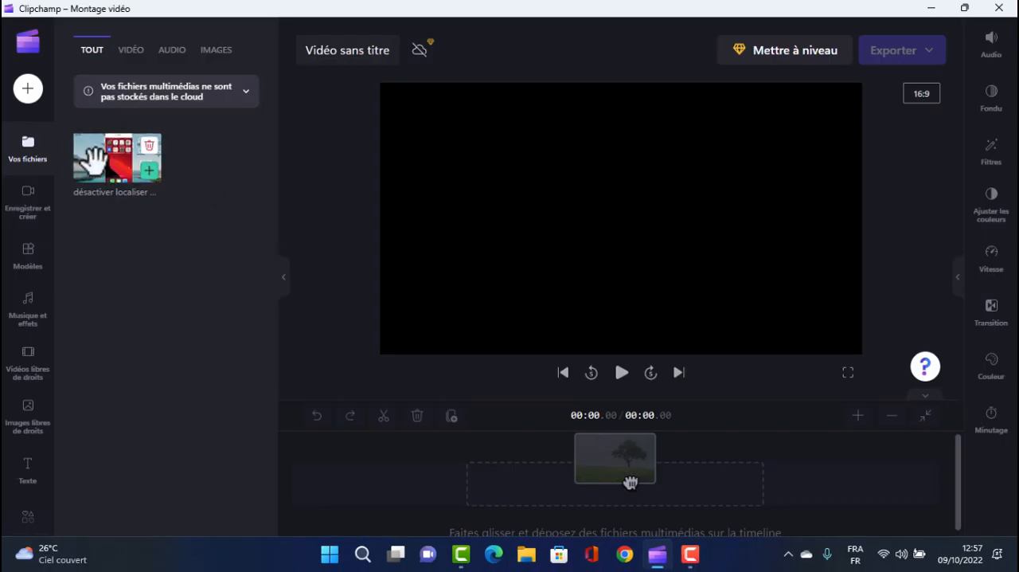
{"action": "left_click_drag", "start_coordinate": [114, 166], "coordinate": [305, 495]}
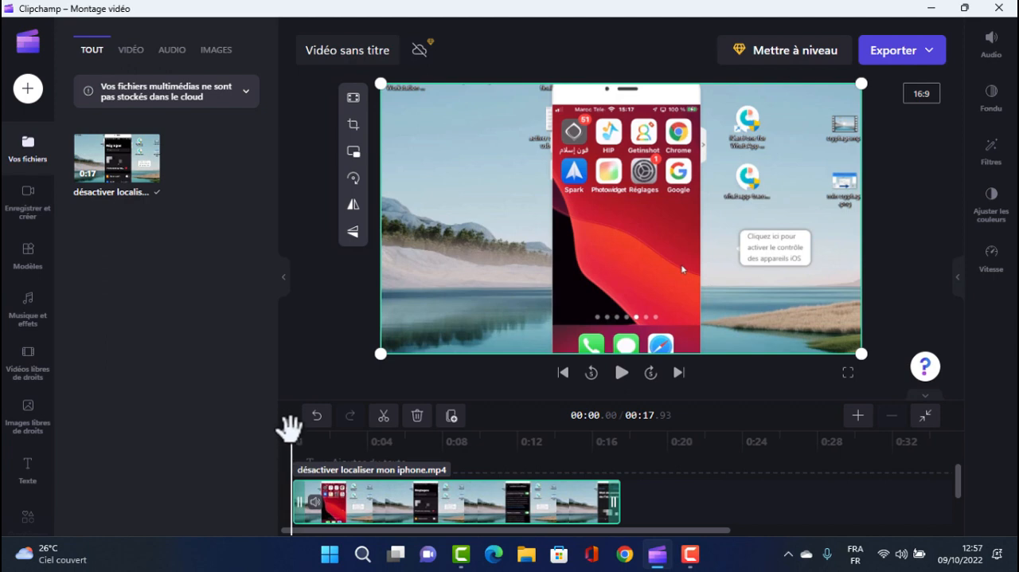
Split the video clip on the timeline at 00:04.16
{"action": "left_click_drag", "start_coordinate": [291, 437], "coordinate": [361, 437]}
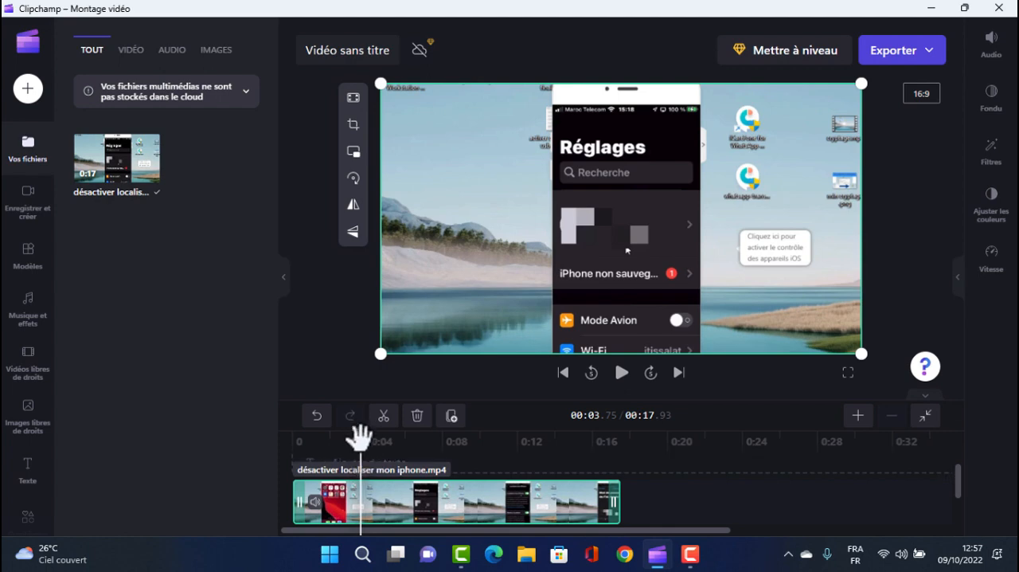
{"action": "left_click_drag", "start_coordinate": [359, 437], "coordinate": [368, 437]}
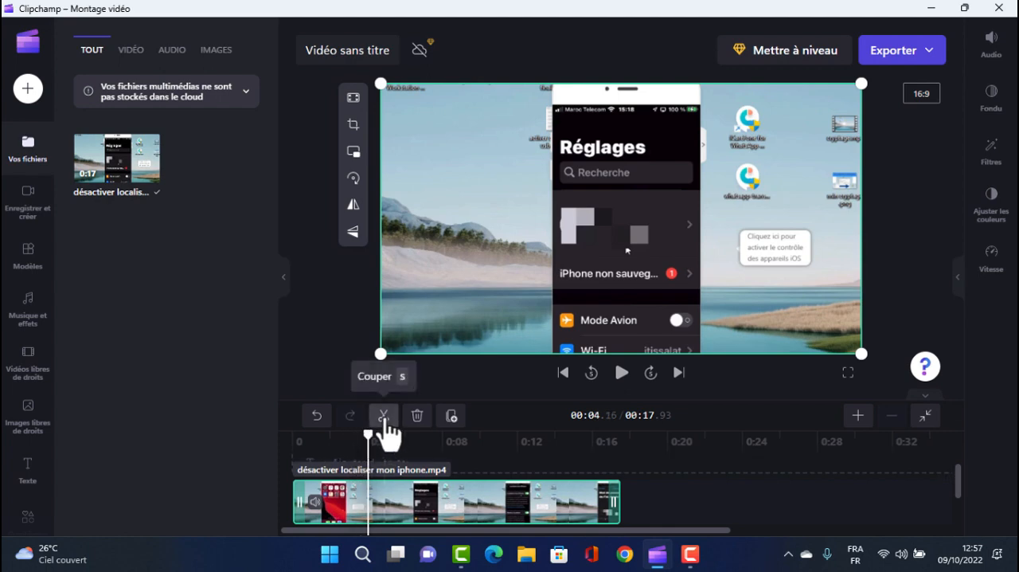
{"action": "left_click", "coordinate": [384, 417]}
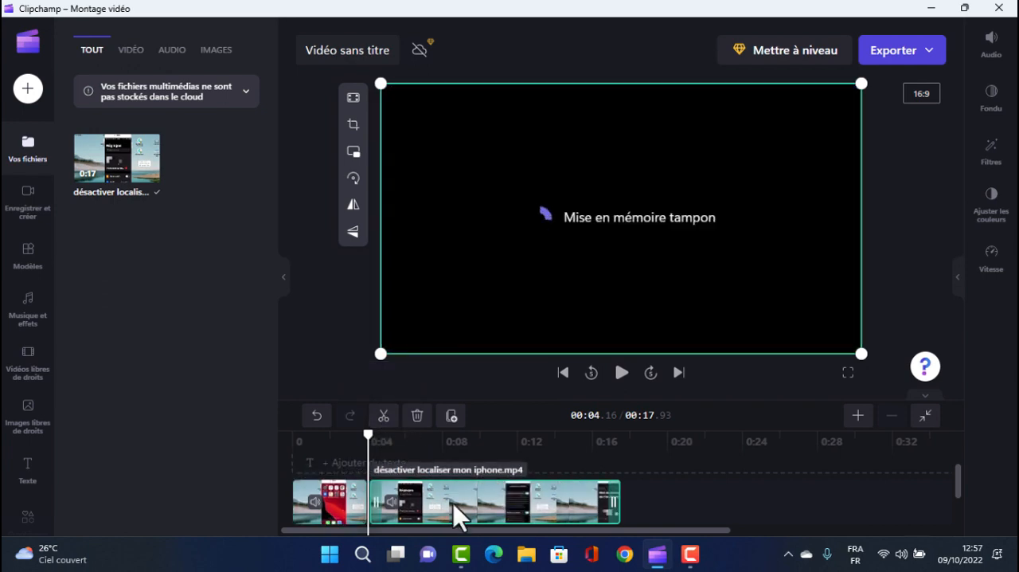
Split the remaining longer part of the video clip at 00:11.22
{"action": "left_click_drag", "start_coordinate": [463, 502], "coordinate": [505, 499]}
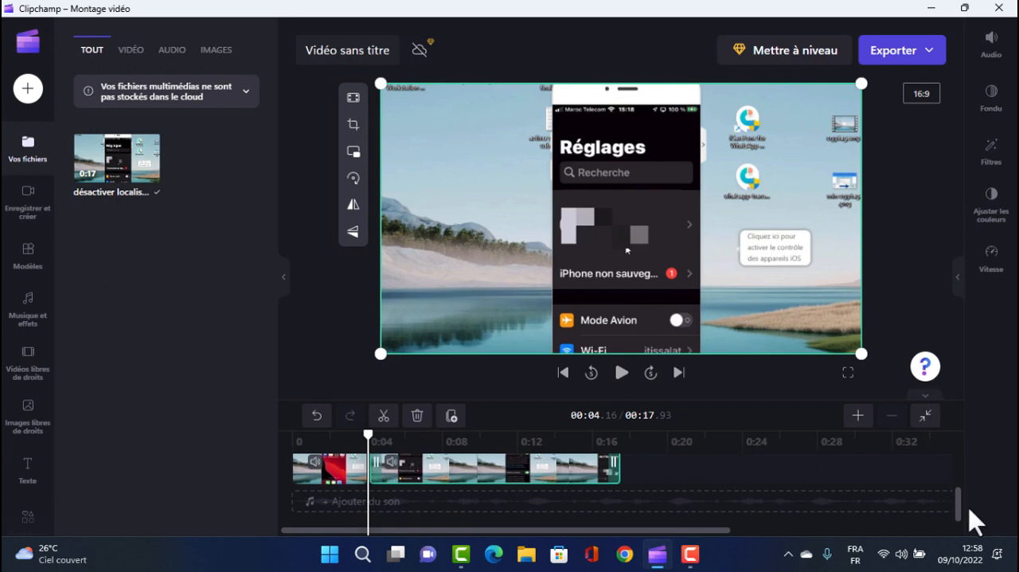
{"action": "left_click_drag", "start_coordinate": [958, 507], "coordinate": [958, 483]}
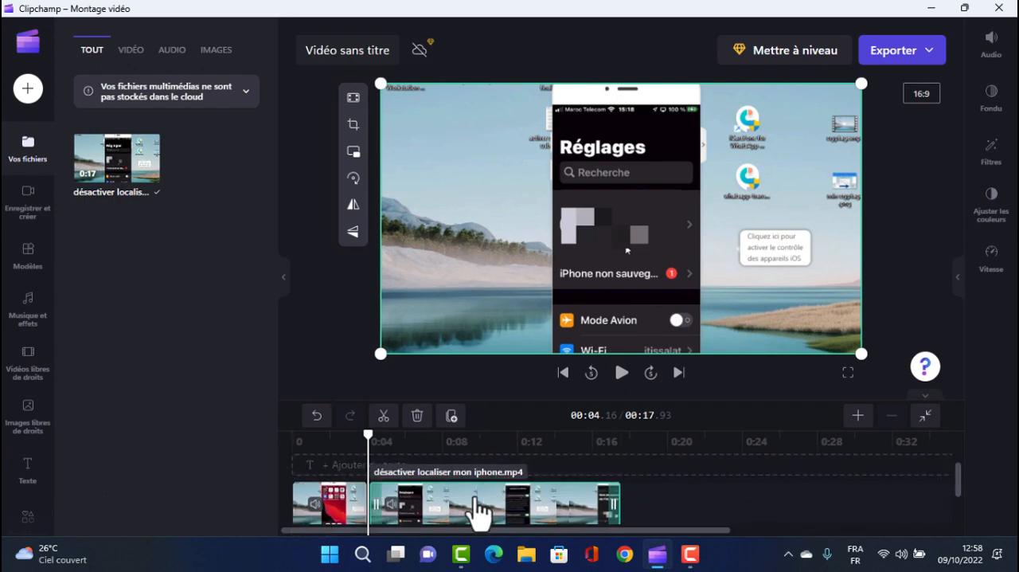
{"action": "left_click_drag", "start_coordinate": [400, 450], "coordinate": [498, 450]}
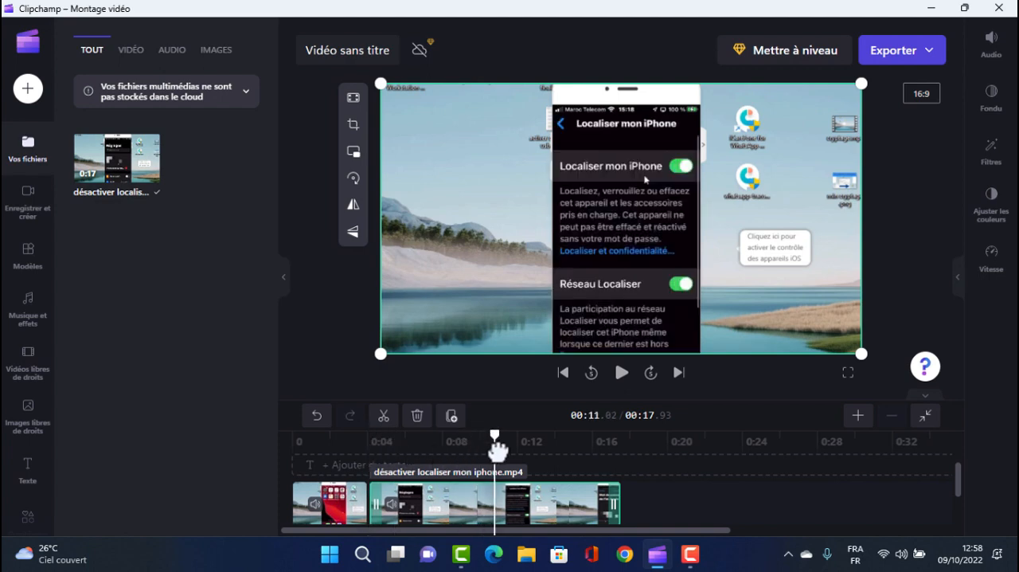
{"action": "left_click", "coordinate": [386, 422]}
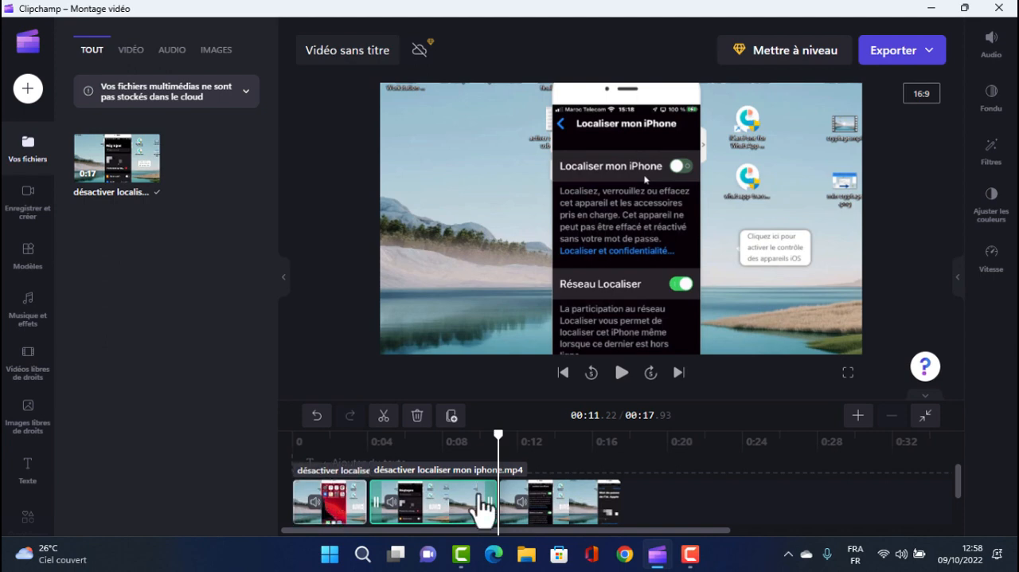
Delete the third video segment, undo the deletion and select that segment again
{"action": "left_click", "coordinate": [535, 512]}
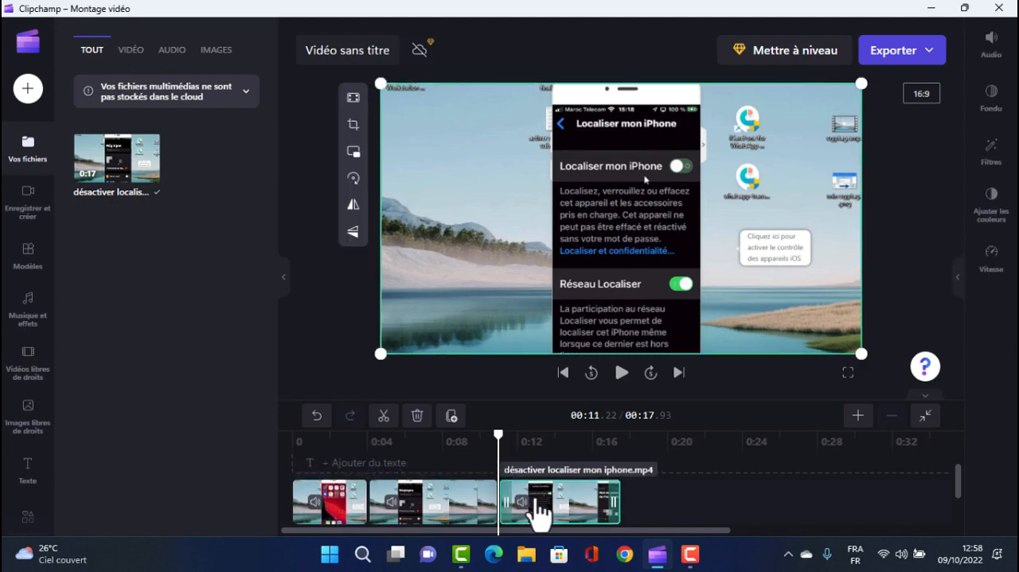
{"action": "right_click", "coordinate": [538, 513]}
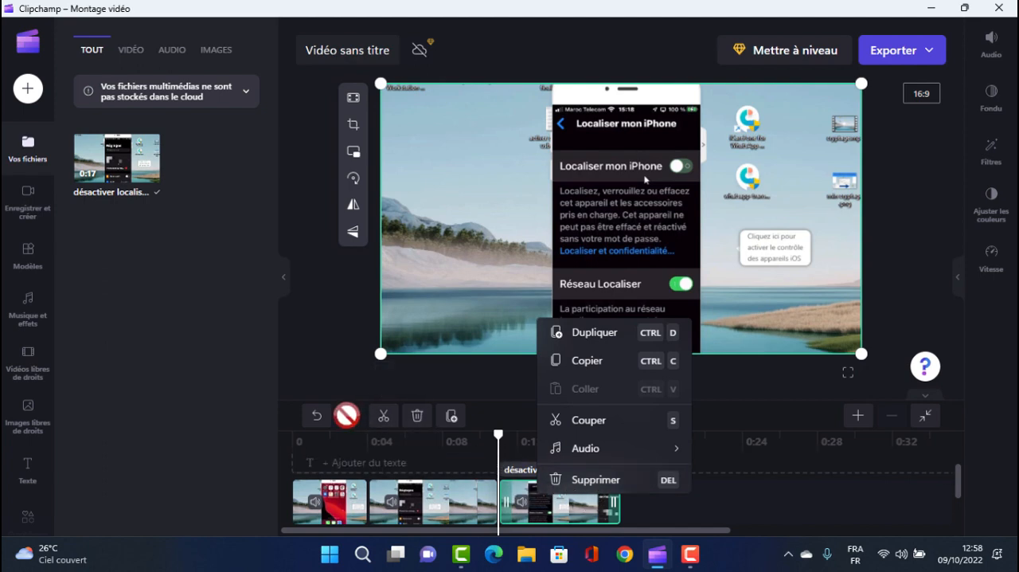
{"action": "left_click", "coordinate": [419, 416]}
{"action": "left_click", "coordinate": [325, 422]}
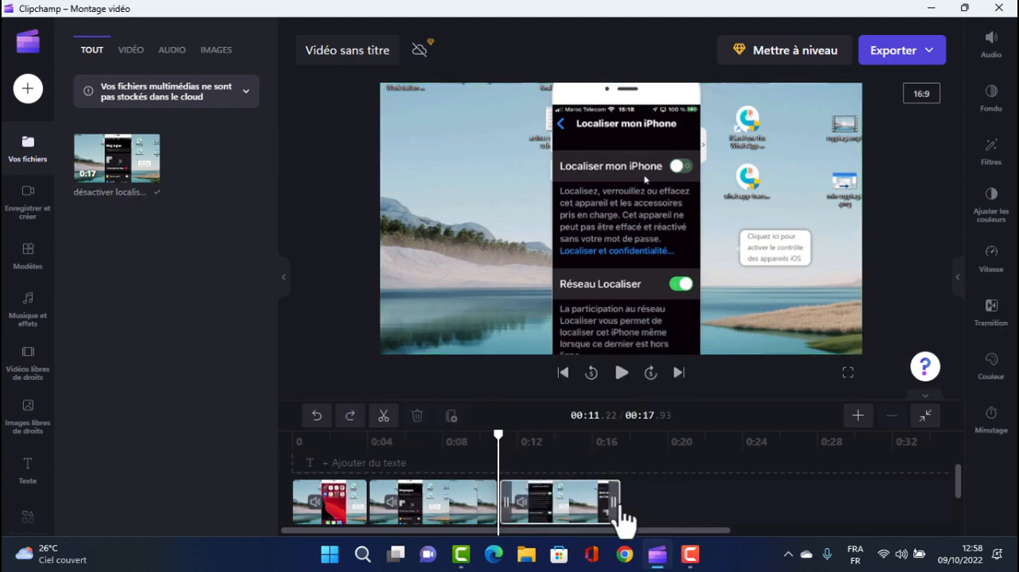
{"action": "left_click", "coordinate": [558, 503]}
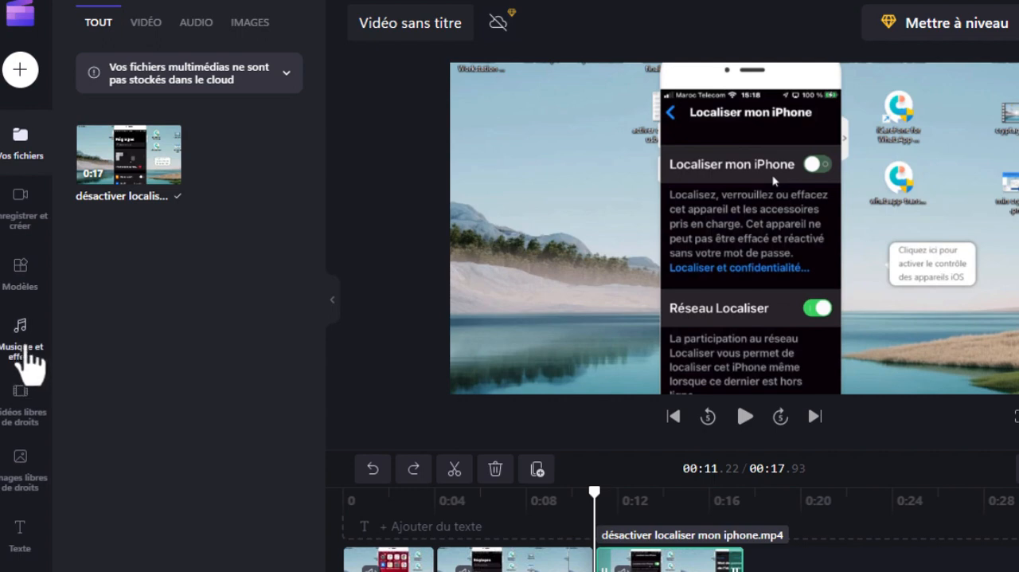
Add the free music track "No Filter Trap" from the music library to the timeline
{"action": "left_click", "coordinate": [24, 338]}
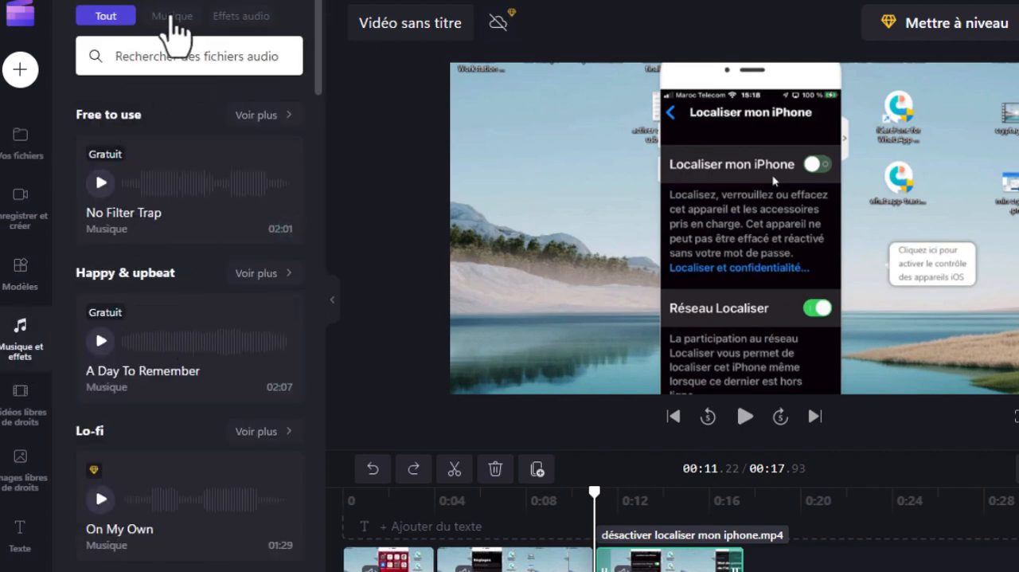
{"action": "left_click", "coordinate": [172, 17]}
{"action": "left_click", "coordinate": [241, 17]}
{"action": "left_click", "coordinate": [173, 17]}
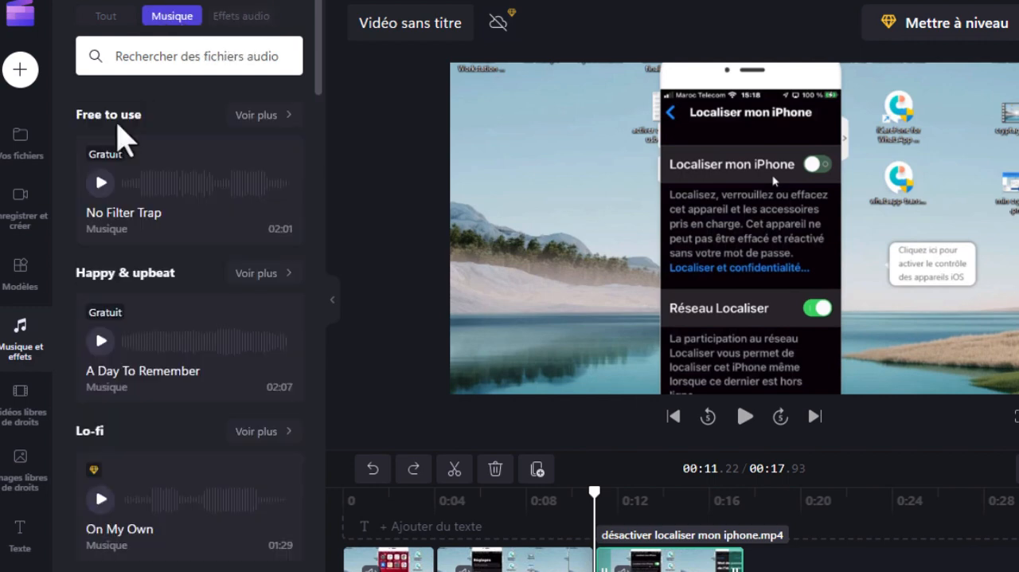
{"action": "mouse_move", "coordinate": [106, 160]}
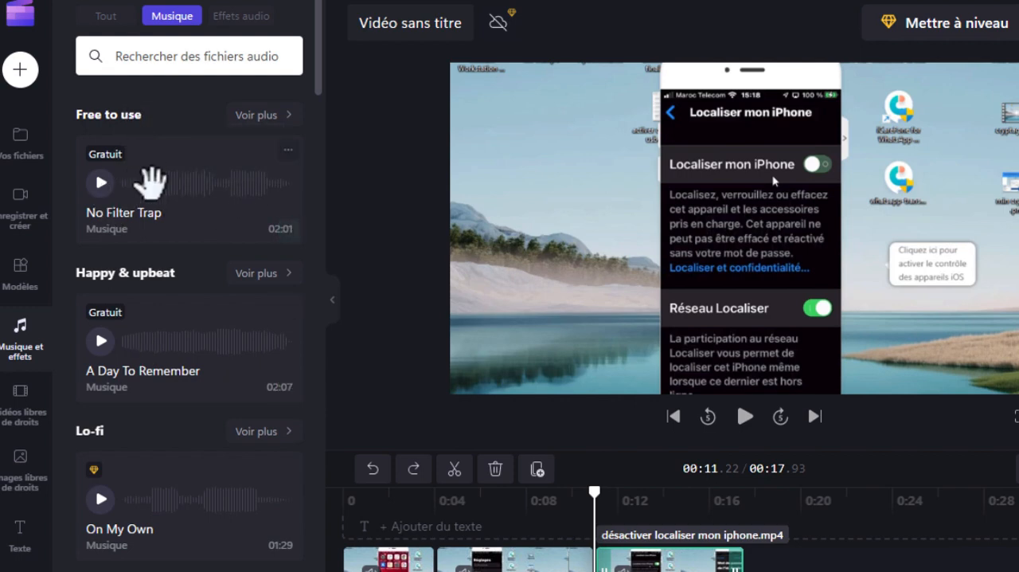
{"action": "mouse_move", "coordinate": [286, 239]}
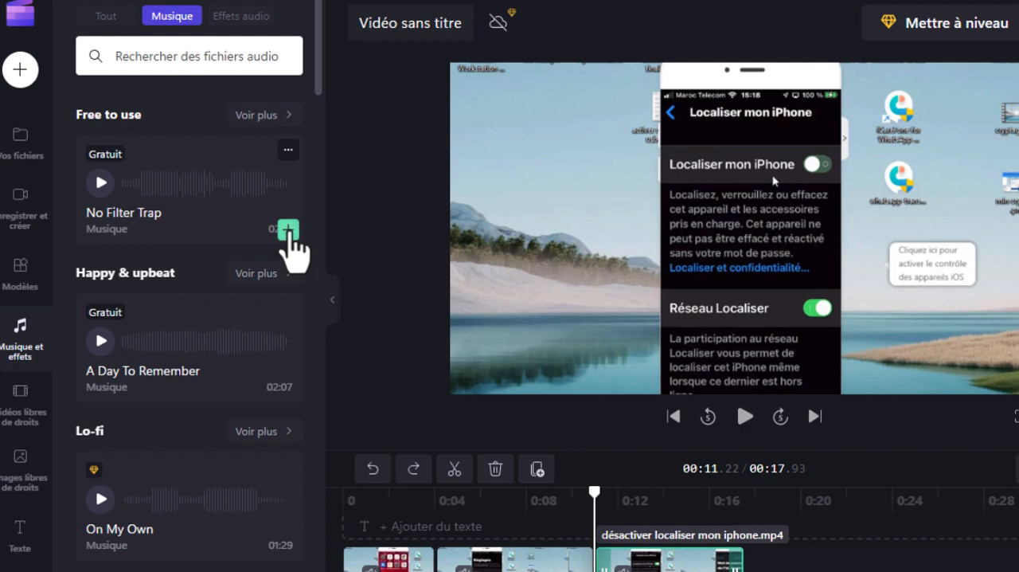
{"action": "left_click", "coordinate": [289, 232]}
Preview the video with its music track from 00:03.95
{"action": "left_click_drag", "start_coordinate": [711, 548], "coordinate": [659, 553]}
{"action": "left_click_drag", "start_coordinate": [580, 565], "coordinate": [455, 570]}
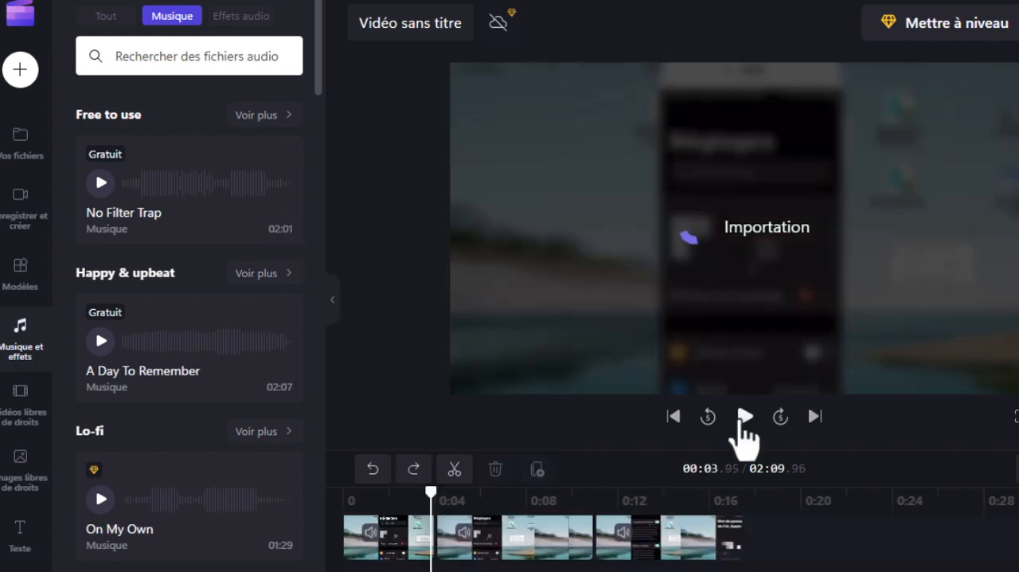
{"action": "left_click", "coordinate": [745, 422]}
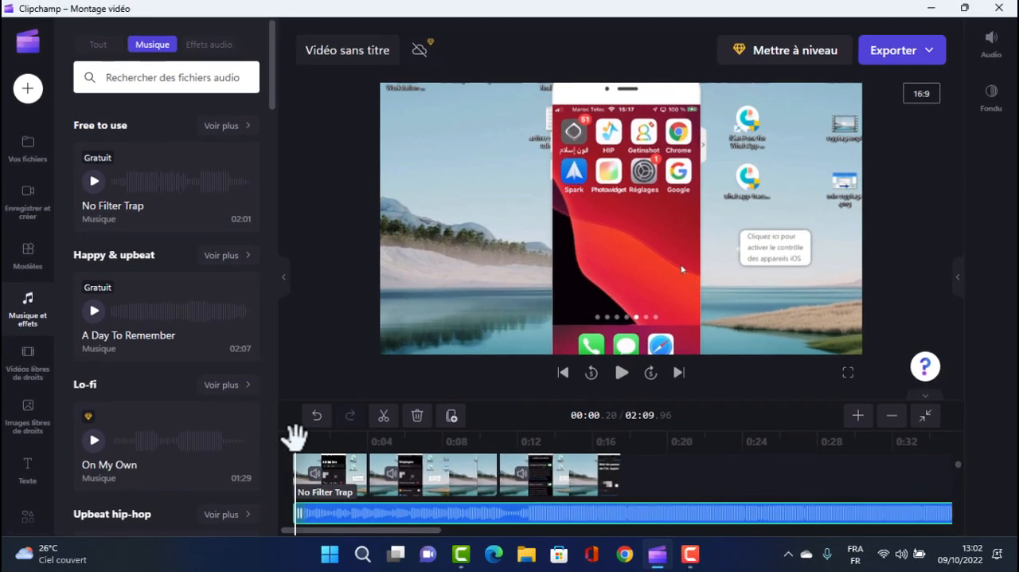
Split the "No Filter Trap" track at 00:18.01, where the video ends, and delete the excess part
{"action": "left_click_drag", "start_coordinate": [294, 436], "coordinate": [624, 437]}
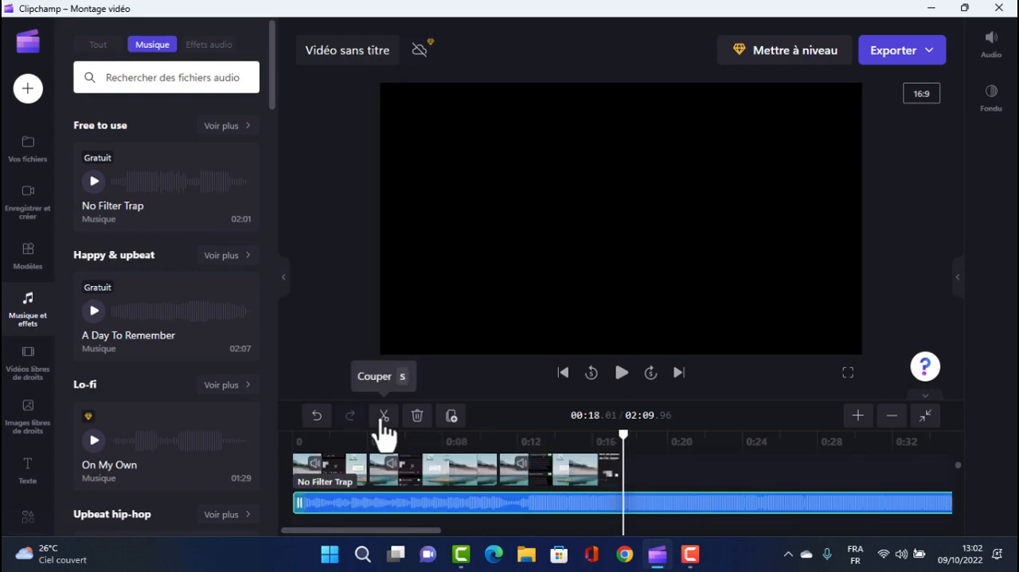
{"action": "left_click", "coordinate": [383, 419]}
{"action": "right_click", "coordinate": [707, 503]}
{"action": "left_click", "coordinate": [758, 482]}
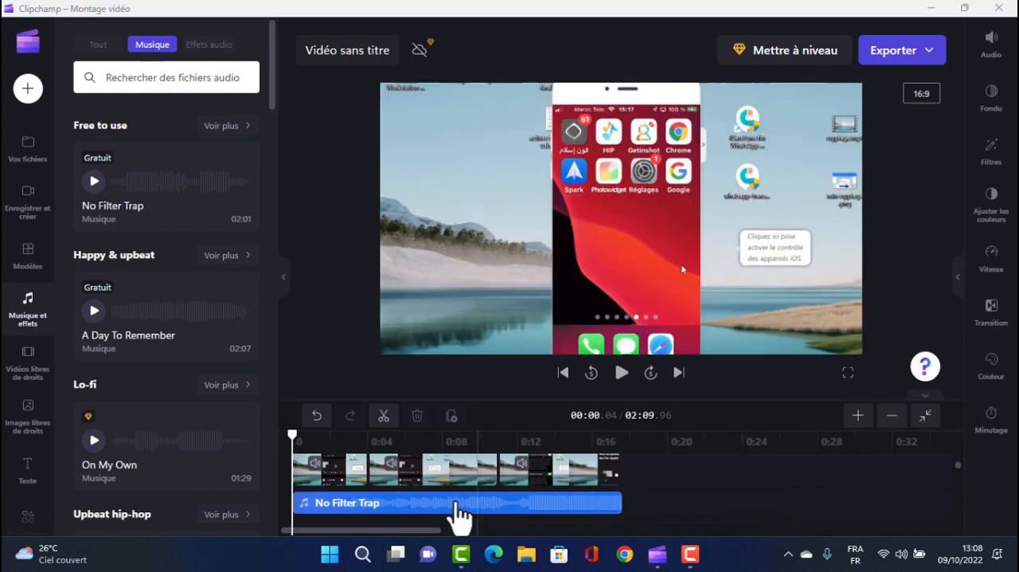
Set the volume of the "No Filter Trap" music track to 71%
{"action": "left_click", "coordinate": [394, 507]}
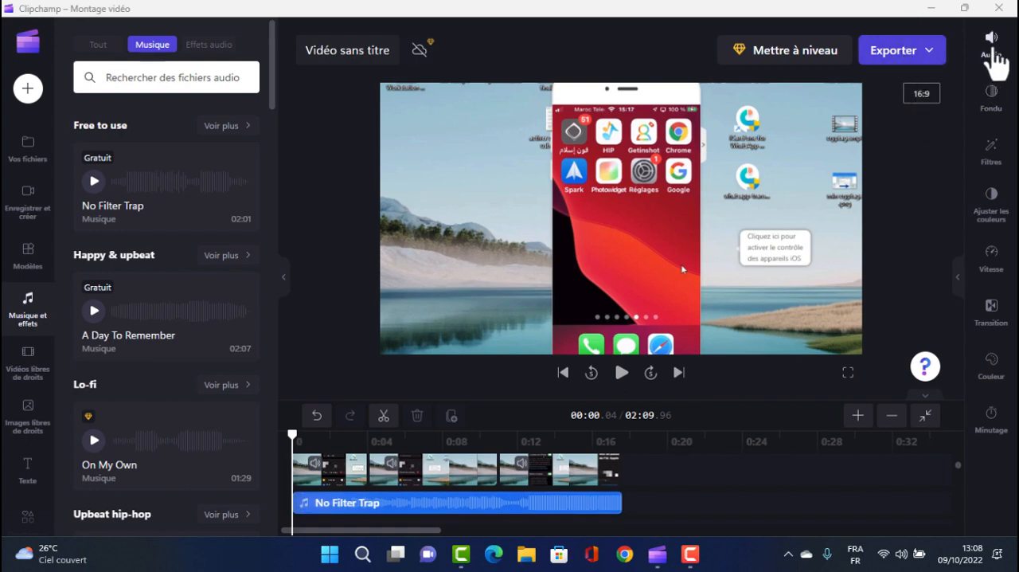
{"action": "left_click", "coordinate": [993, 48]}
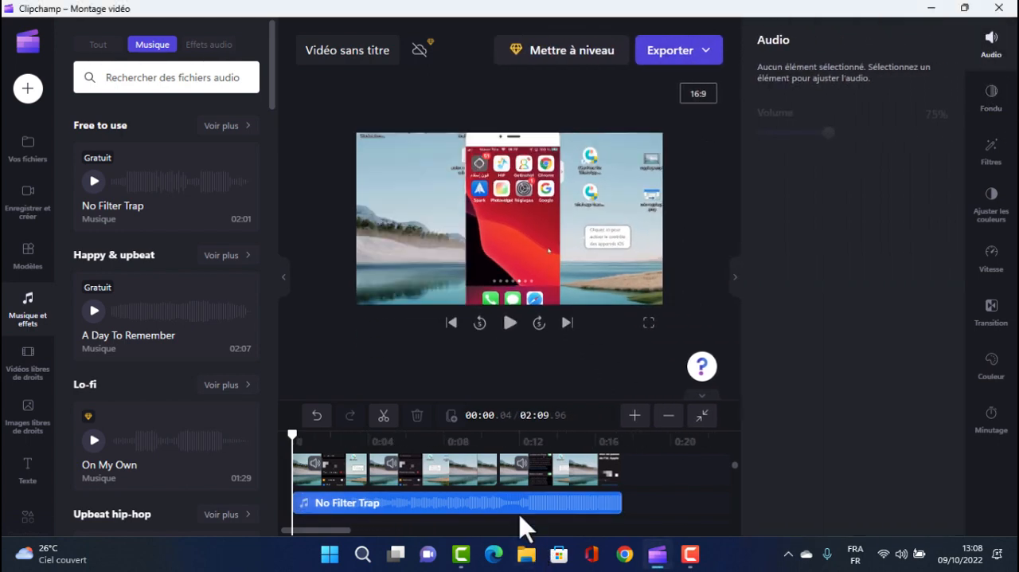
{"action": "left_click", "coordinate": [529, 503]}
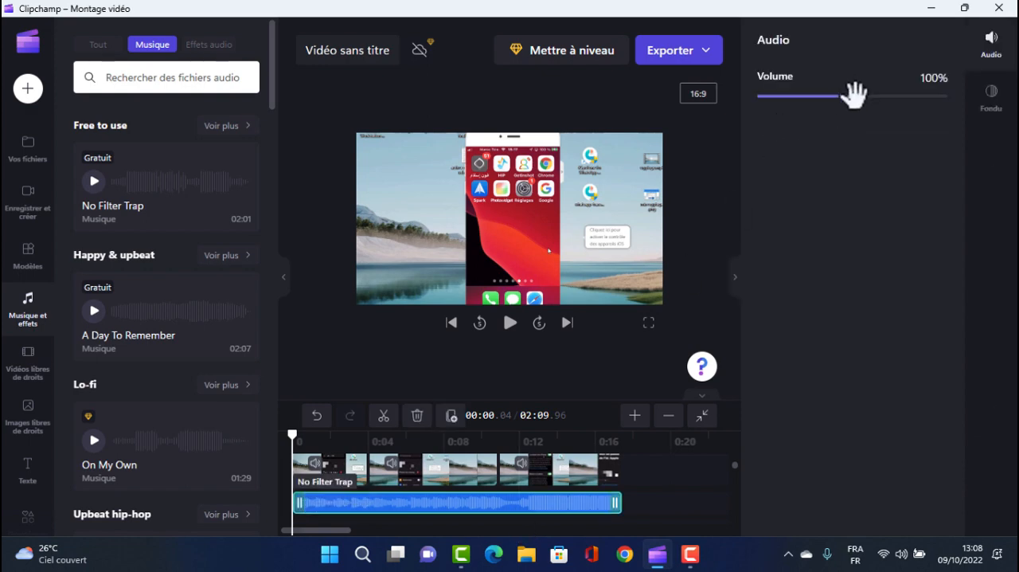
{"action": "left_click_drag", "start_coordinate": [854, 94], "coordinate": [825, 102]}
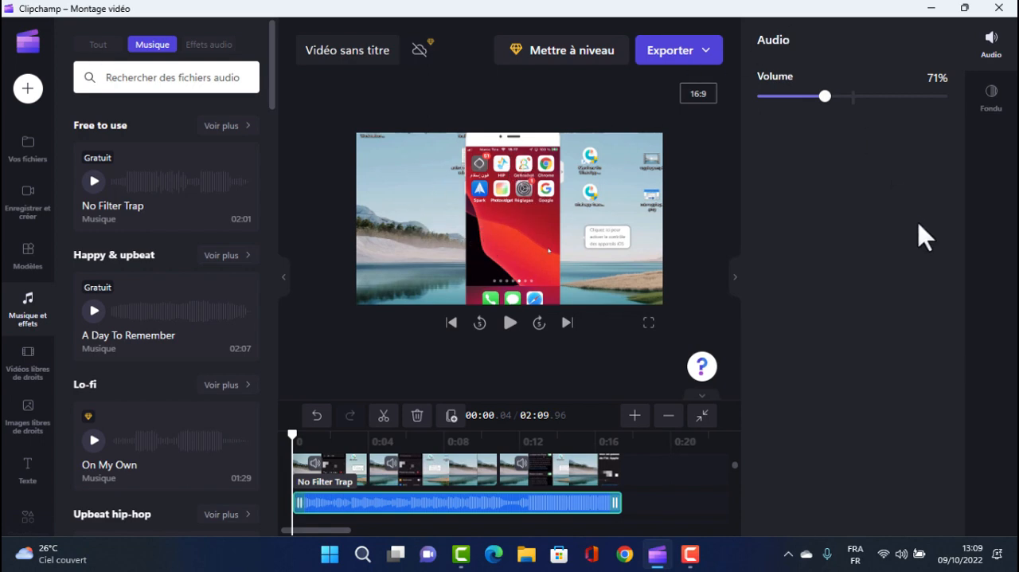
Examine the fade settings and available filters for the last video clip on the timeline
{"action": "left_click", "coordinate": [734, 277]}
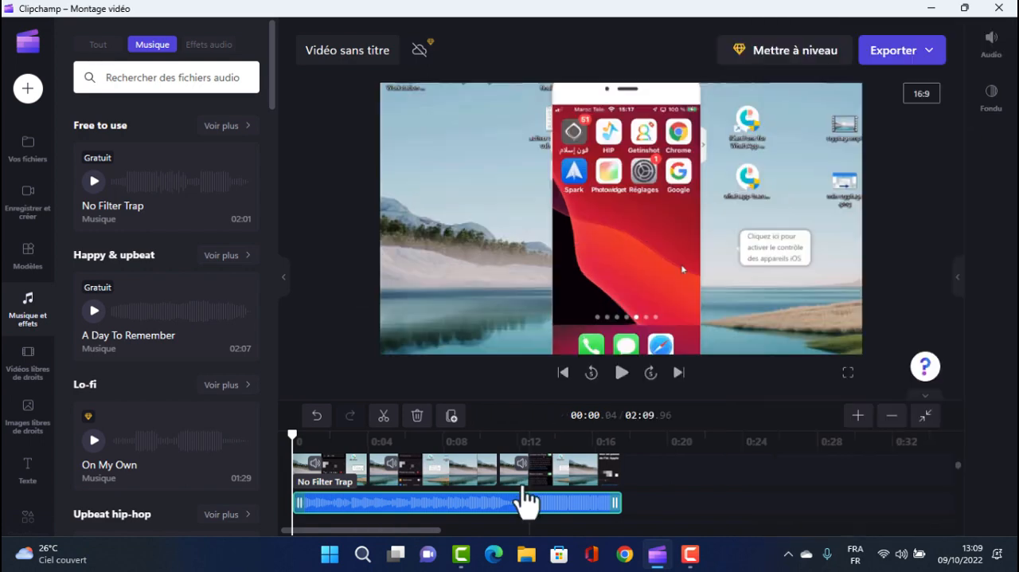
{"action": "left_click", "coordinate": [535, 476]}
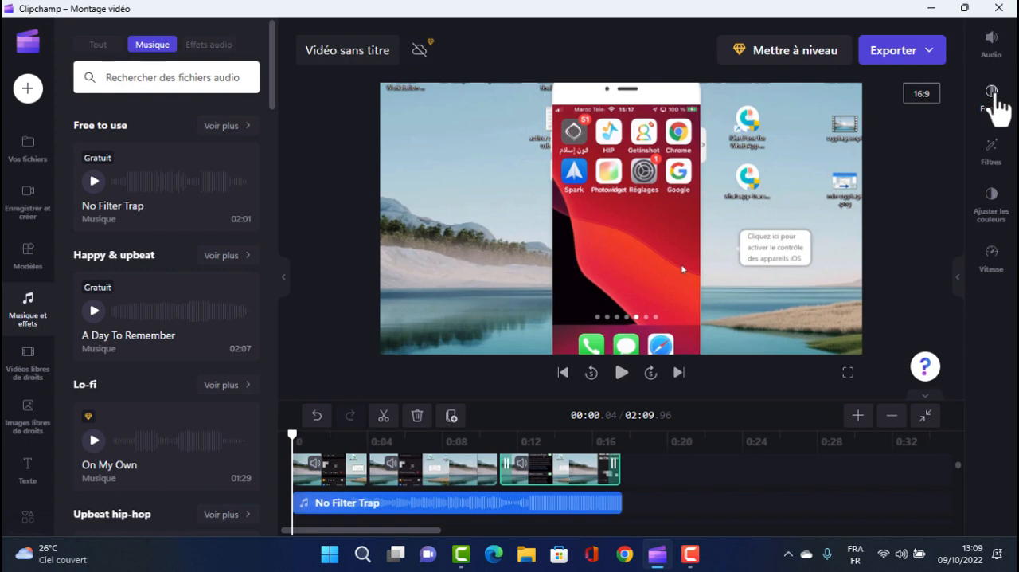
{"action": "left_click", "coordinate": [992, 94]}
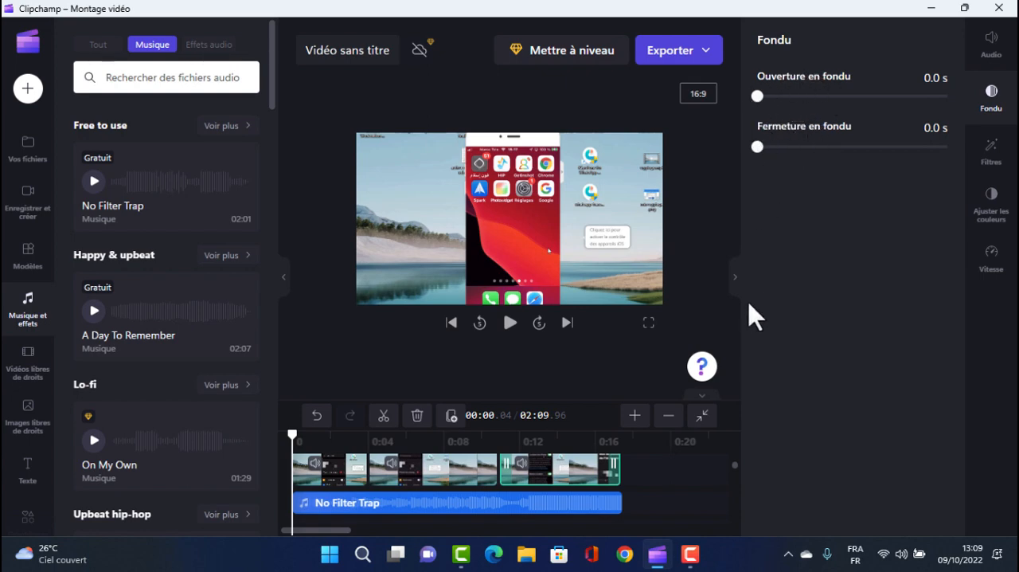
{"action": "left_click", "coordinate": [735, 278]}
{"action": "left_click", "coordinate": [991, 147]}
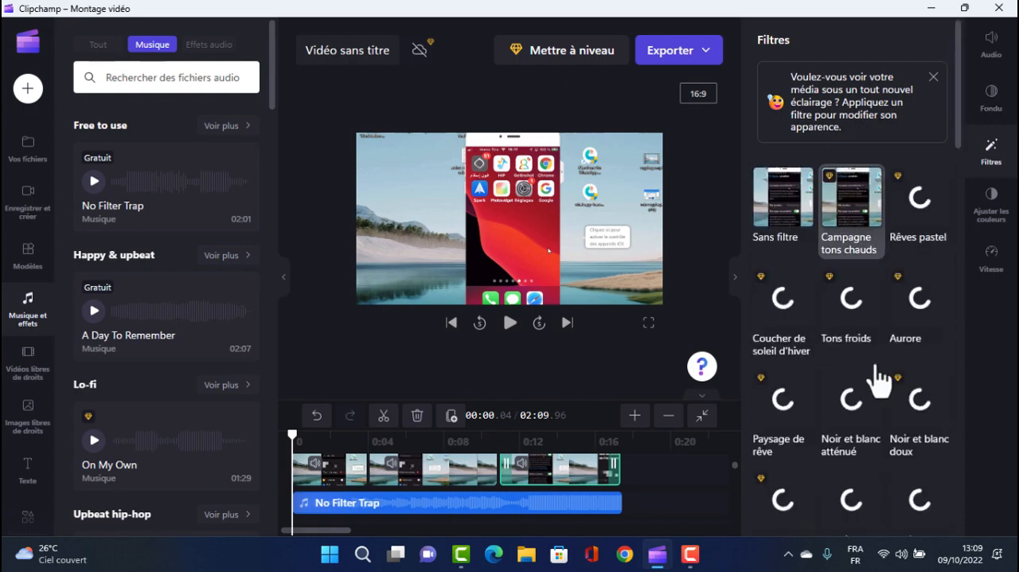
Raise the exposure of the last video clip slightly, with the playhead at 00:14.54
{"action": "left_click", "coordinate": [562, 435]}
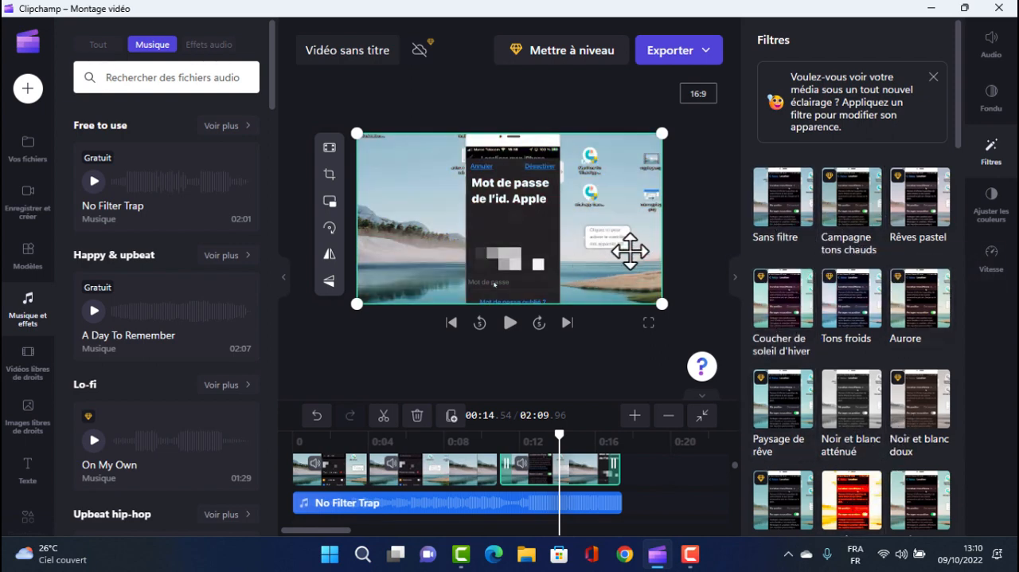
{"action": "left_click", "coordinate": [992, 209]}
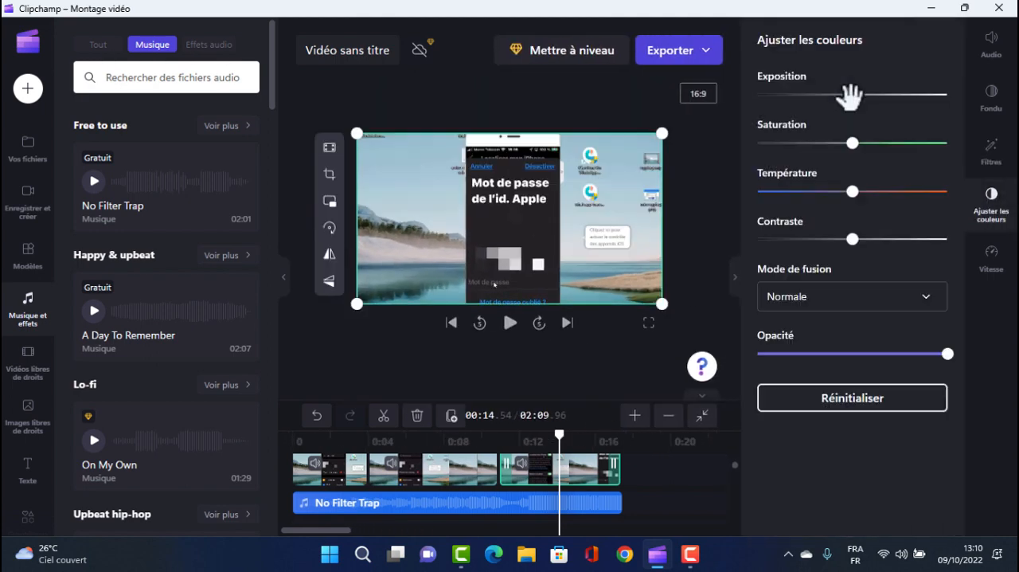
{"action": "left_click_drag", "start_coordinate": [851, 94], "coordinate": [862, 94]}
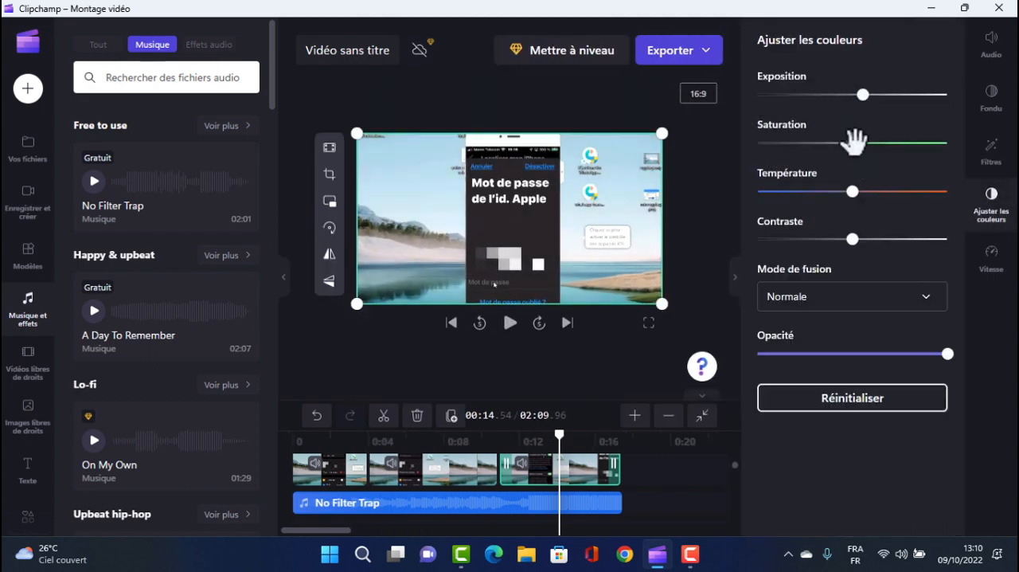
Try the Lente and Normale speeds on the last video clip, and set its speed to Rapide
{"action": "left_click", "coordinate": [992, 259]}
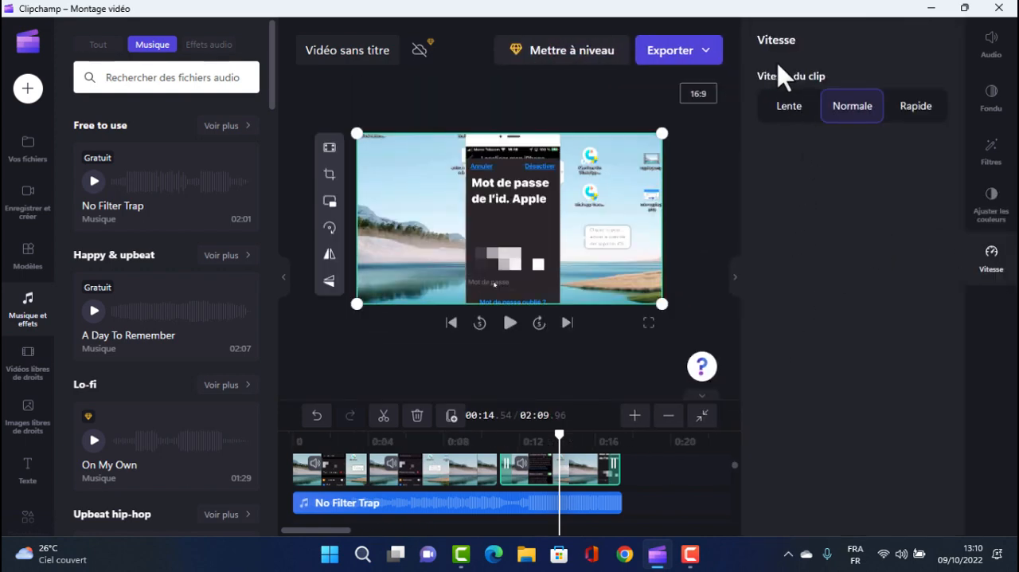
{"action": "left_click", "coordinate": [788, 111]}
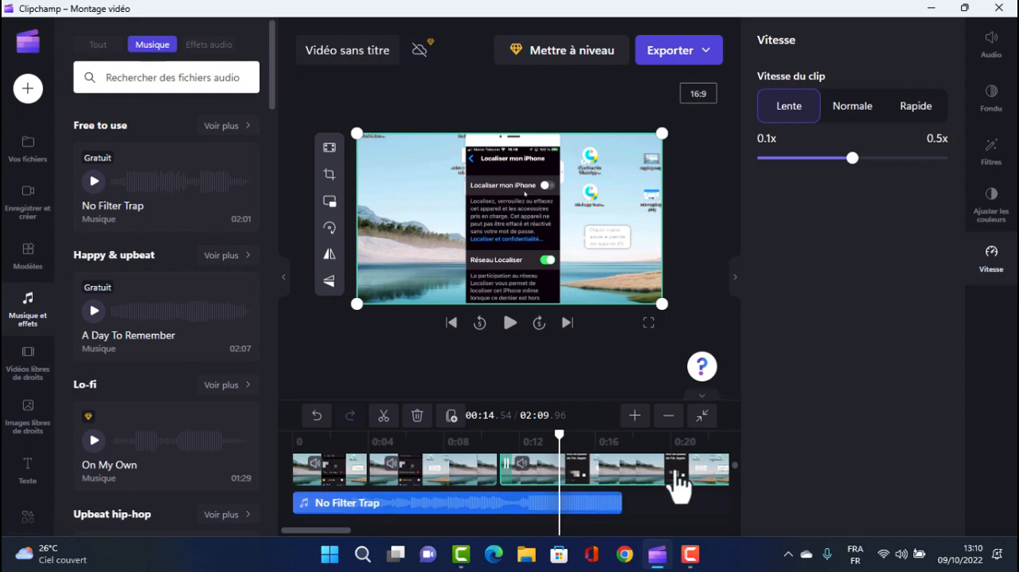
{"action": "left_click", "coordinate": [860, 117]}
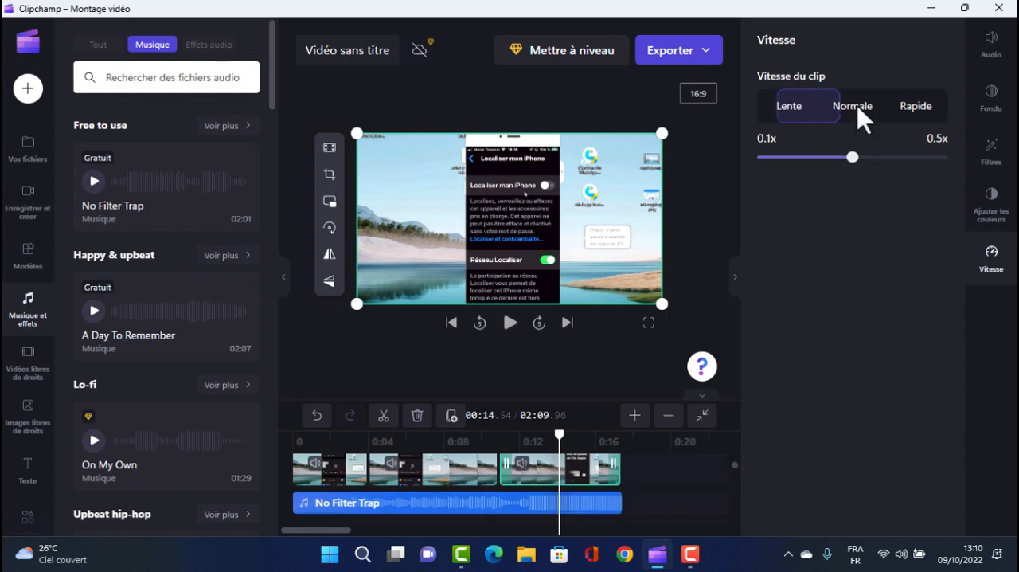
{"action": "left_click", "coordinate": [917, 111]}
{"action": "left_click", "coordinate": [784, 115]}
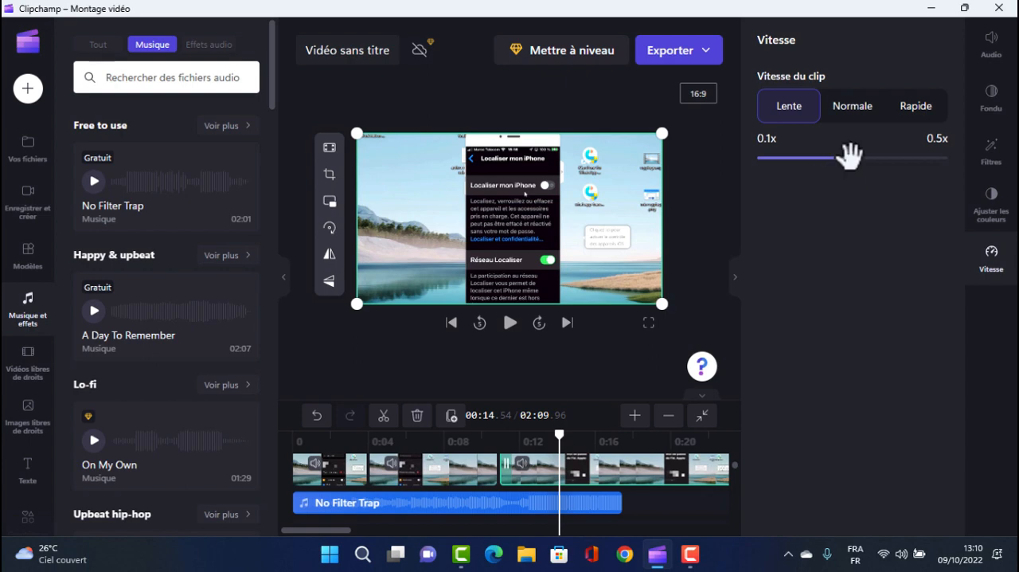
{"action": "left_click_drag", "start_coordinate": [846, 157], "coordinate": [806, 160]}
{"action": "left_click", "coordinate": [913, 106]}
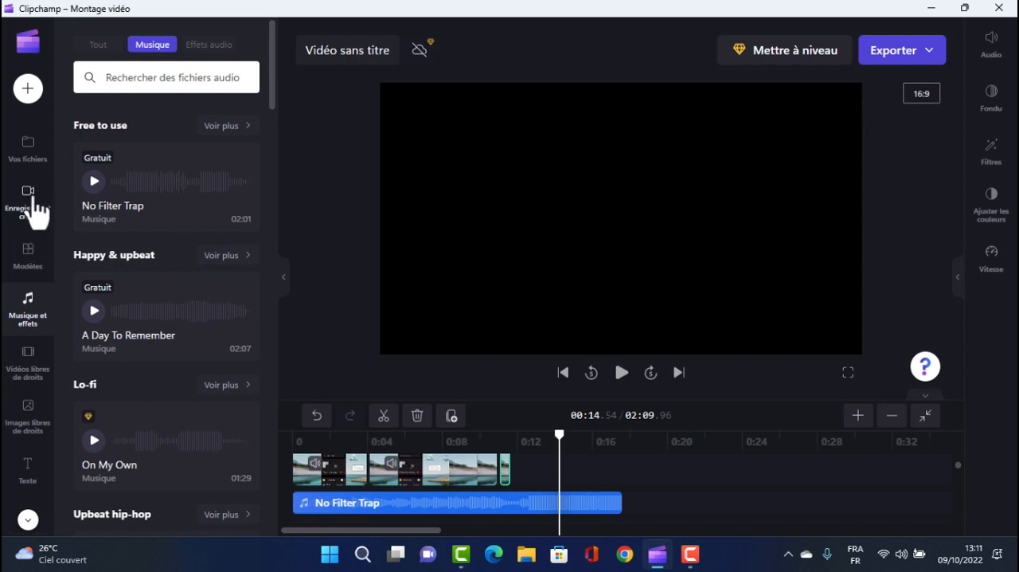
Browse the template categories and the royalty-free stock video collections
{"action": "left_click", "coordinate": [30, 265]}
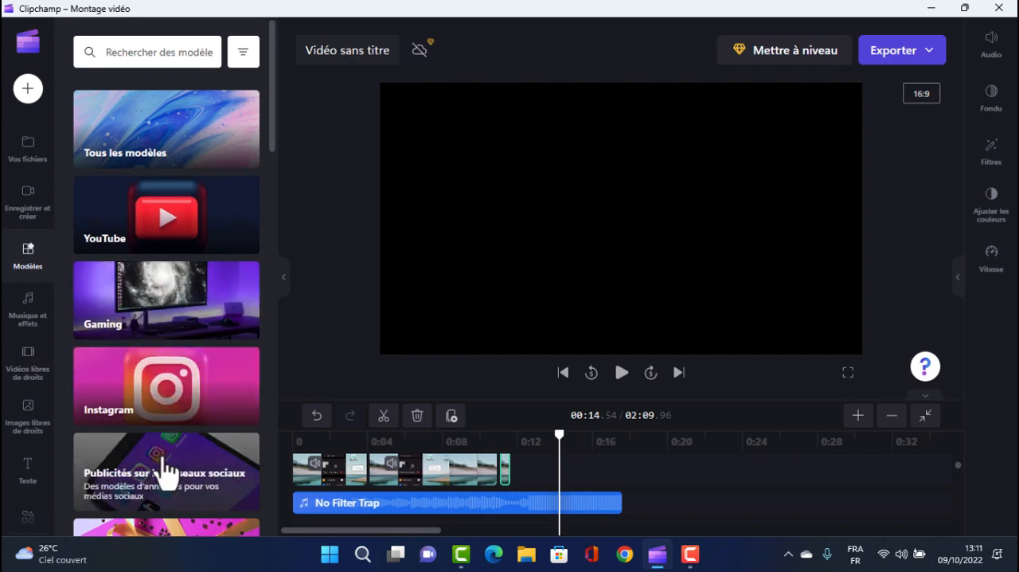
{"action": "scroll", "coordinate": [167, 472], "scroll_direction": "down", "scroll_amount": 2}
{"action": "scroll", "coordinate": [166, 471], "scroll_direction": "down", "scroll_amount": 4}
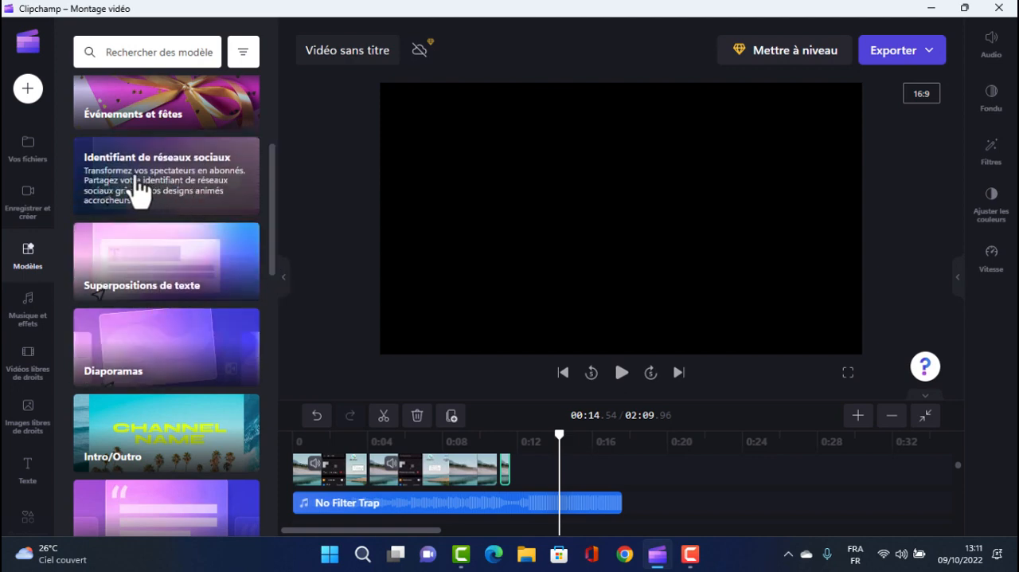
{"action": "left_click", "coordinate": [31, 364]}
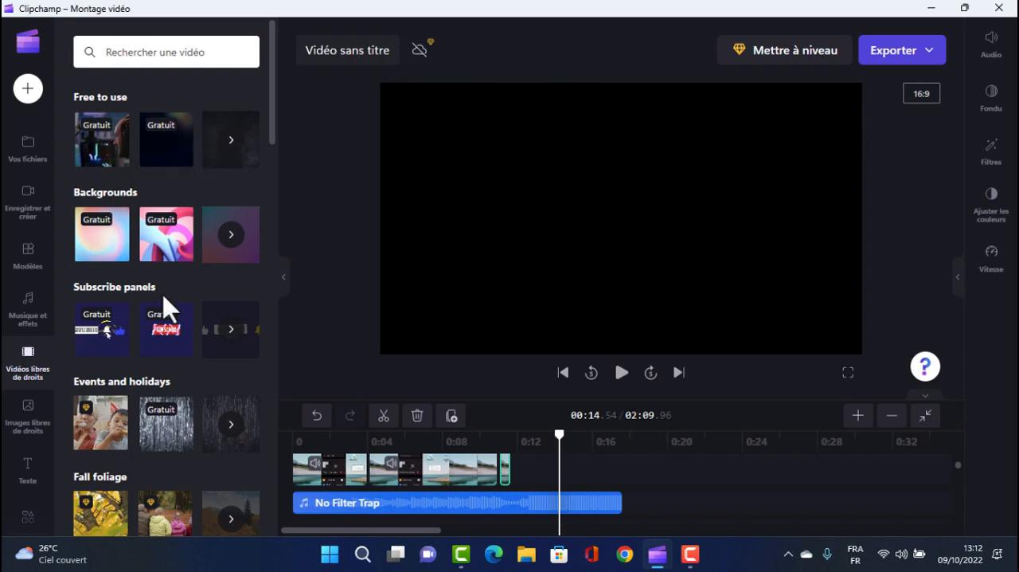
{"action": "mouse_move", "coordinate": [156, 135]}
{"action": "scroll", "coordinate": [177, 250], "scroll_direction": "down", "scroll_amount": 3}
{"action": "scroll", "coordinate": [179, 263], "scroll_direction": "down", "scroll_amount": 5}
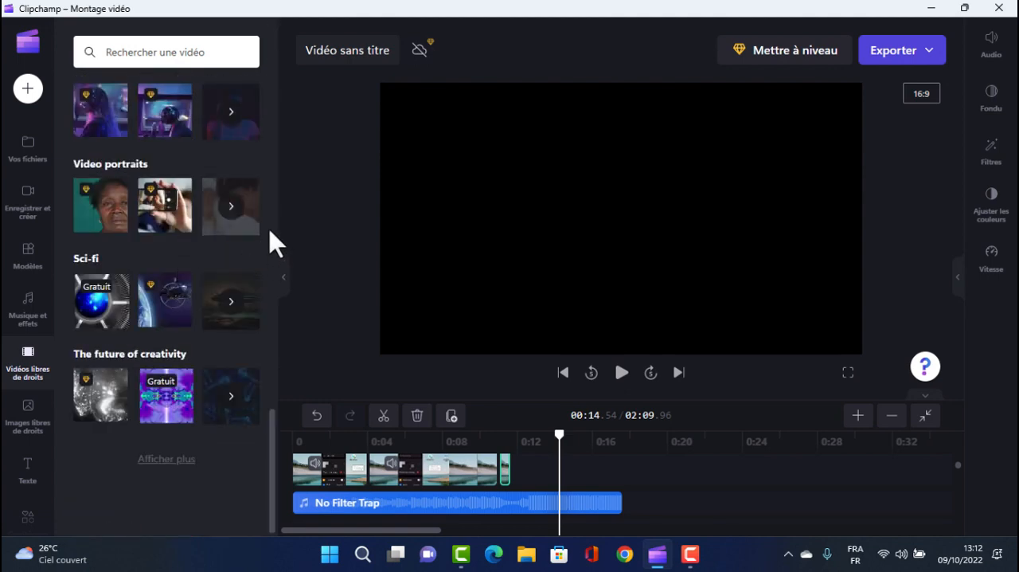
{"action": "scroll", "coordinate": [220, 209], "scroll_direction": "up", "scroll_amount": 4}
{"action": "scroll", "coordinate": [221, 209], "scroll_direction": "up", "scroll_amount": 6}
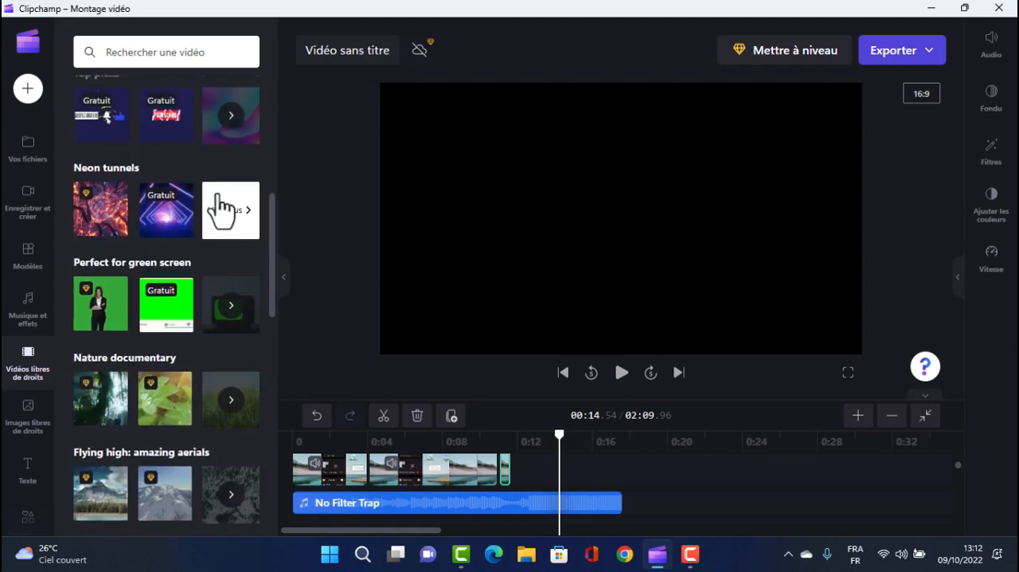
Try to add the second free stock image of the Real people category to the timeline
{"action": "left_click", "coordinate": [30, 434]}
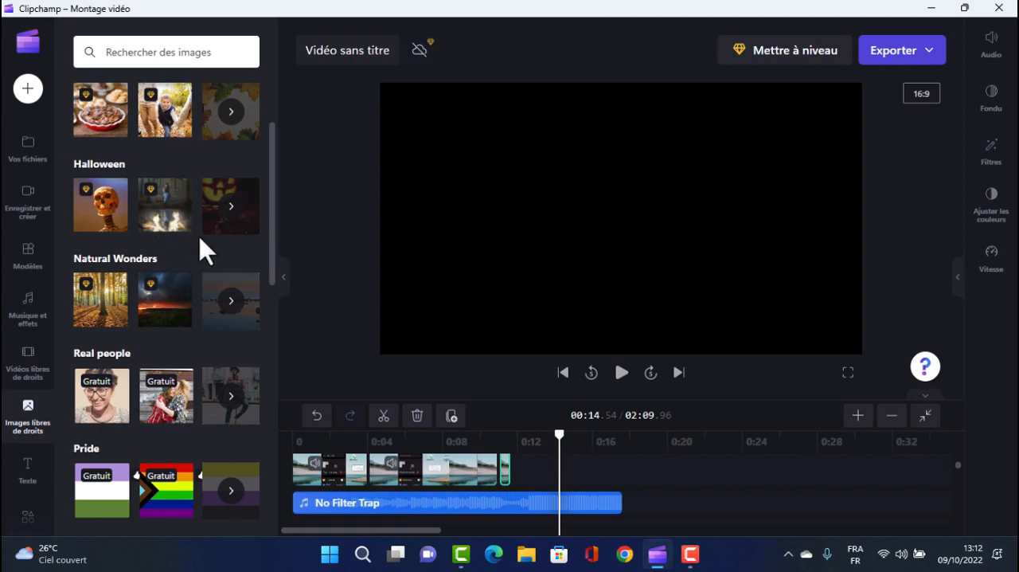
{"action": "scroll", "coordinate": [163, 180], "scroll_direction": "down", "scroll_amount": 3}
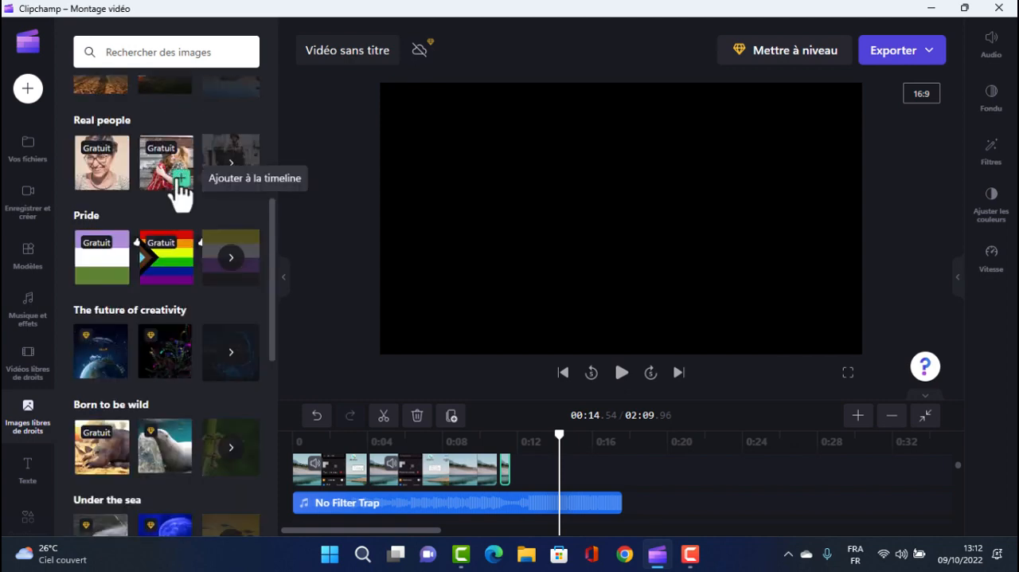
{"action": "left_click", "coordinate": [179, 181]}
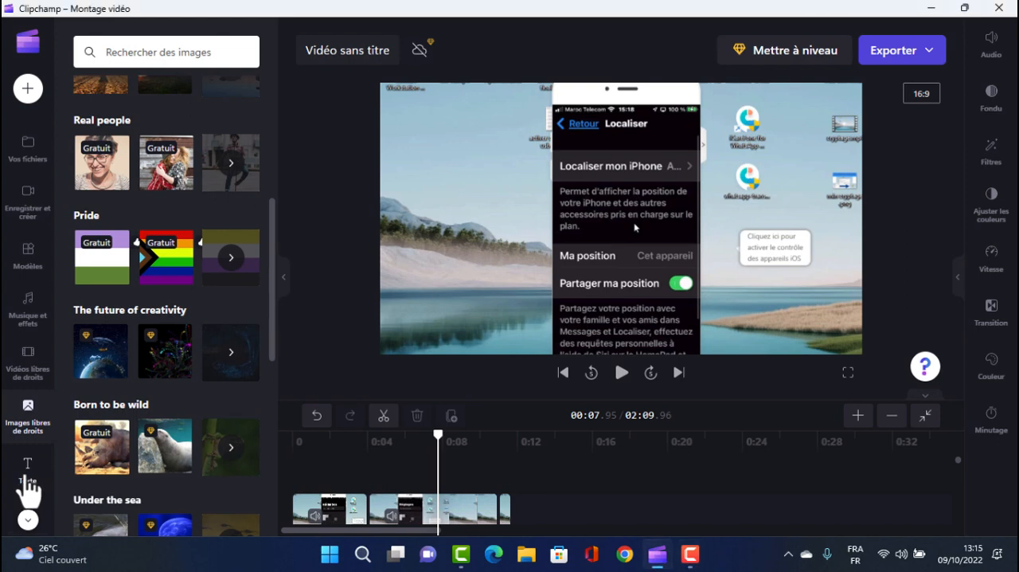
Add a Balayage text title to the timeline above the video clips
{"action": "left_click", "coordinate": [27, 485]}
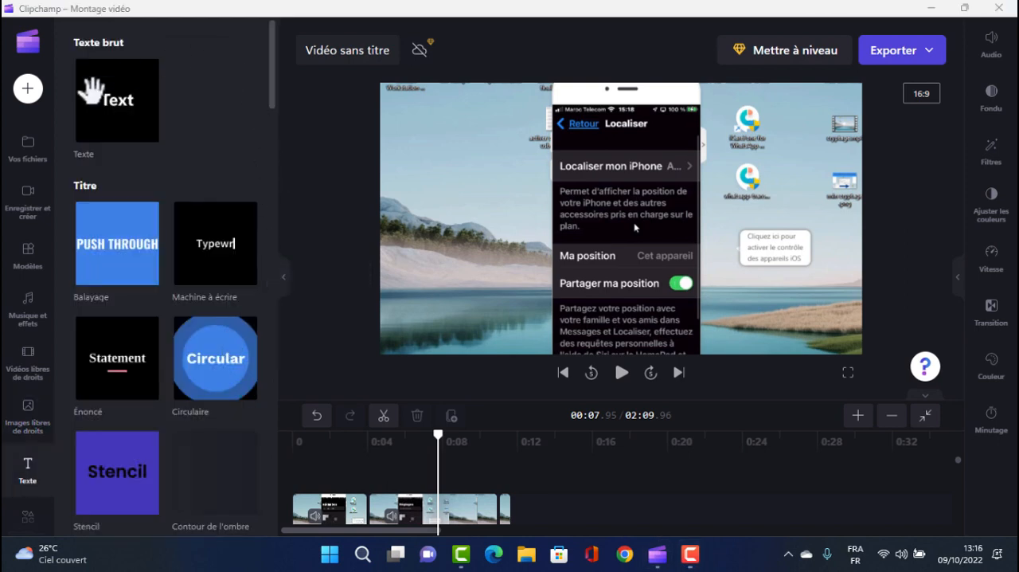
{"action": "mouse_move", "coordinate": [114, 99]}
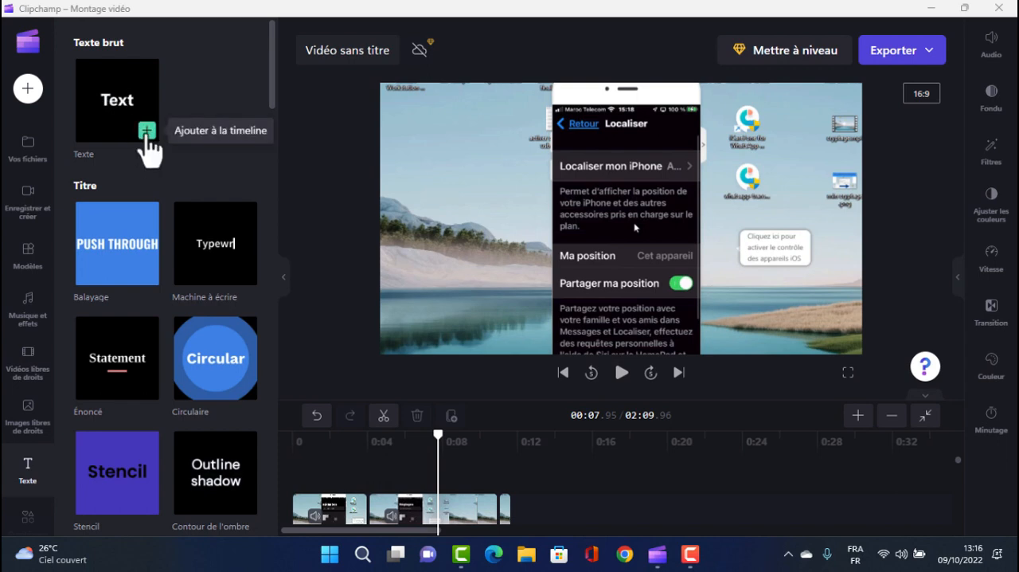
{"action": "left_click", "coordinate": [146, 132]}
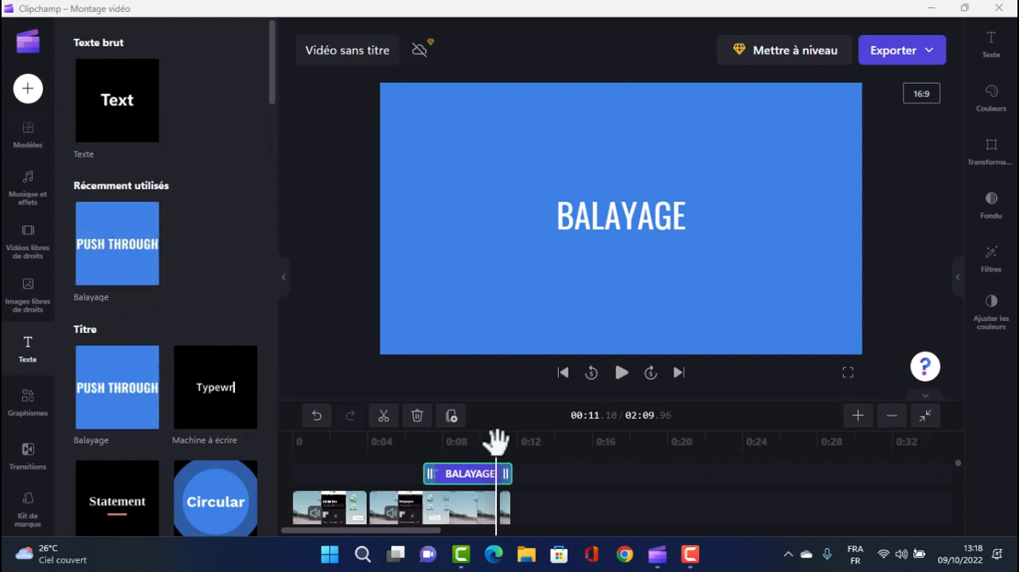
Change the Balayage title's text to "canalmelak" and its font to Anton
{"action": "left_click_drag", "start_coordinate": [496, 441], "coordinate": [491, 436]}
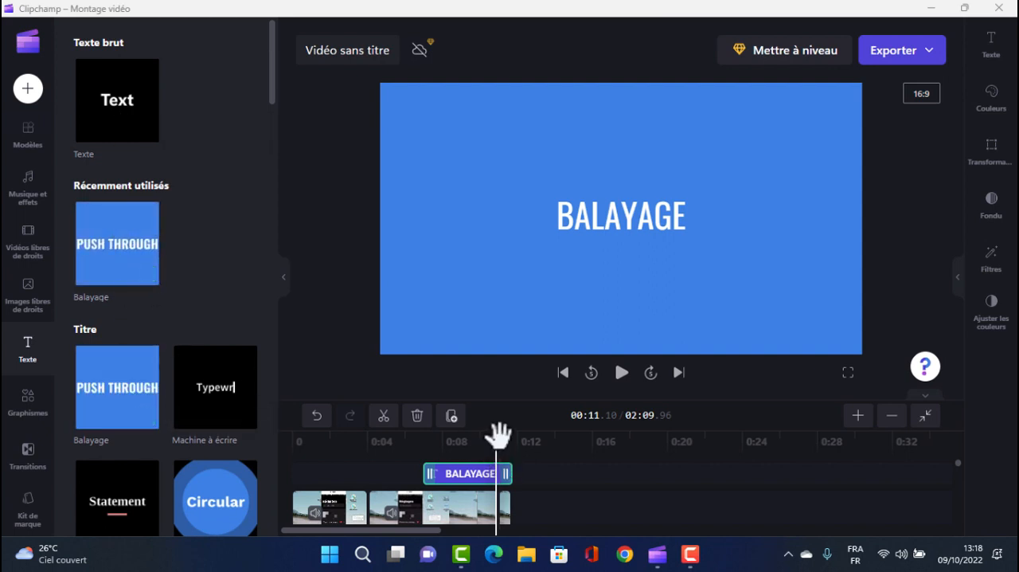
{"action": "left_click", "coordinate": [994, 53]}
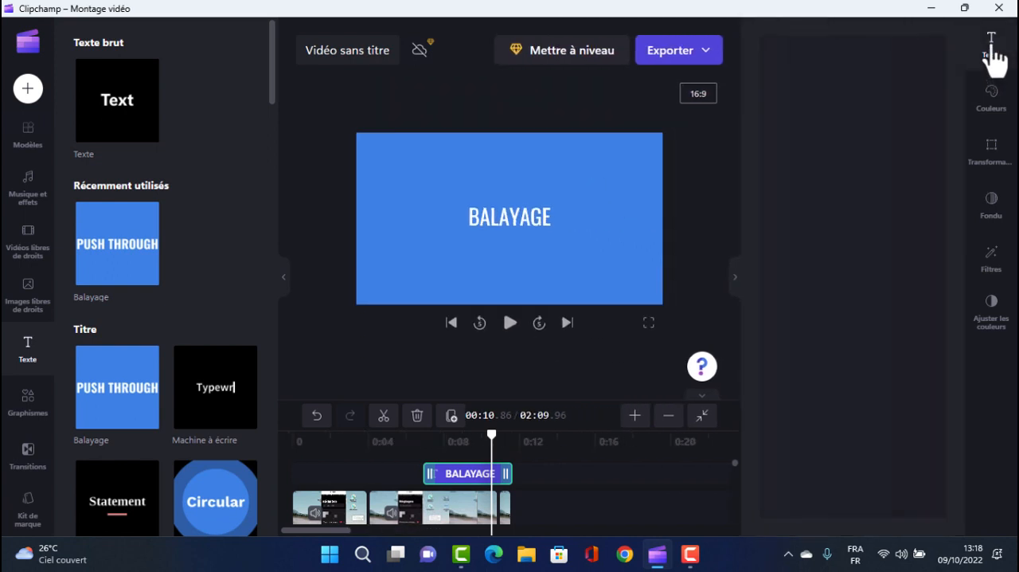
{"action": "left_click", "coordinate": [821, 107]}
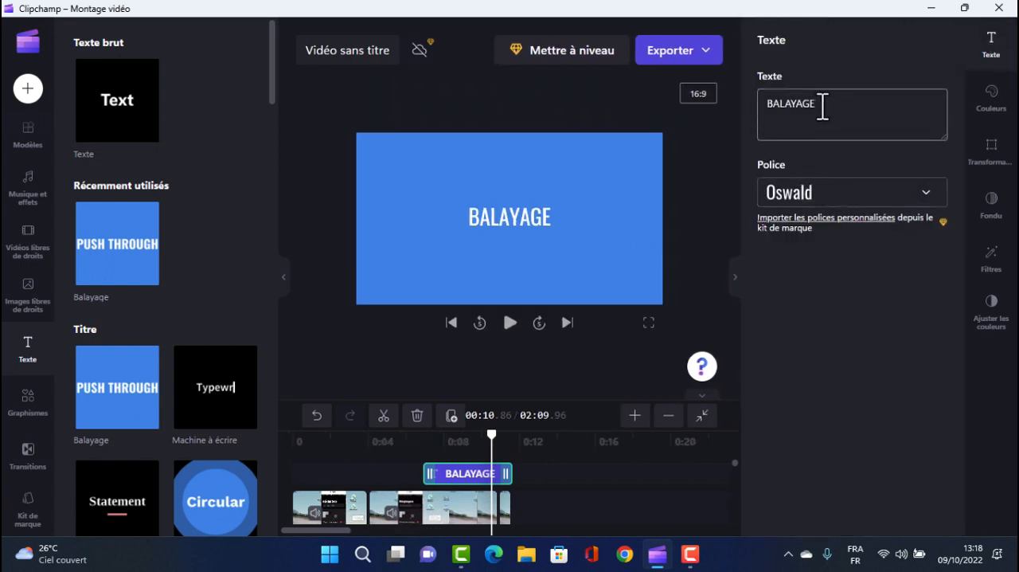
{"action": "left_click_drag", "start_coordinate": [821, 107], "coordinate": [766, 110]}
{"action": "type", "text": "canalmelak"}
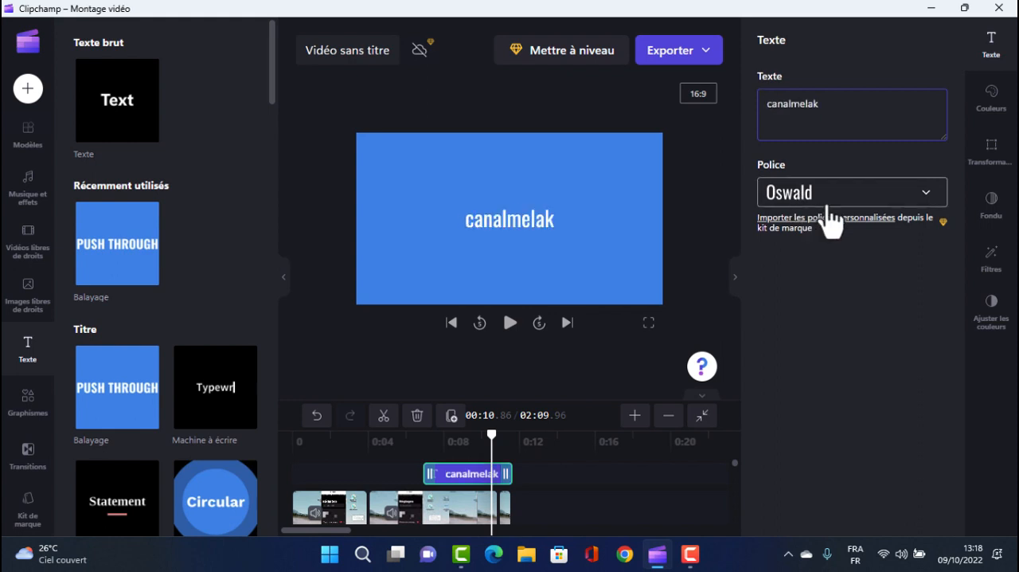
{"action": "left_click", "coordinate": [926, 195]}
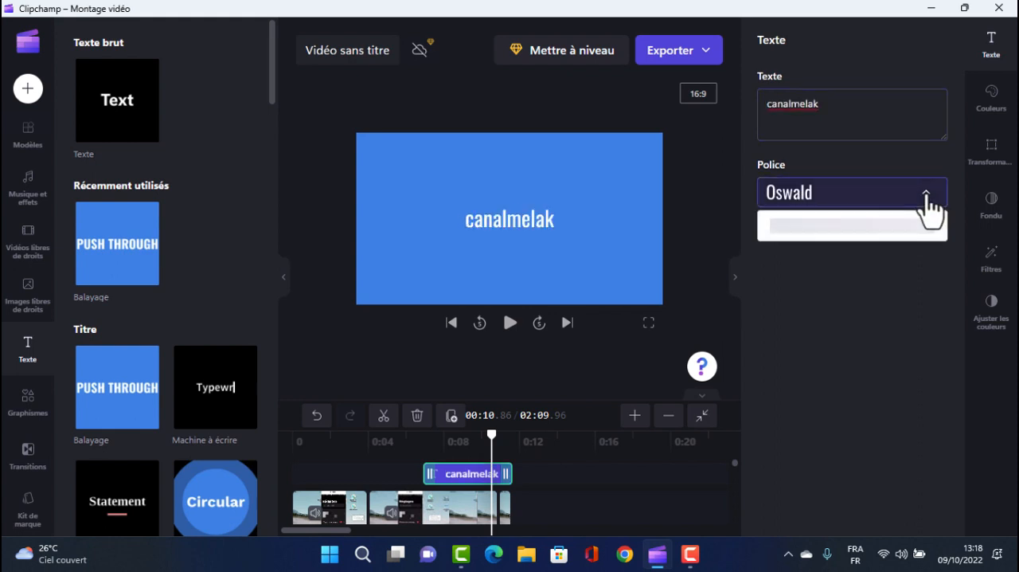
{"action": "left_click", "coordinate": [792, 428]}
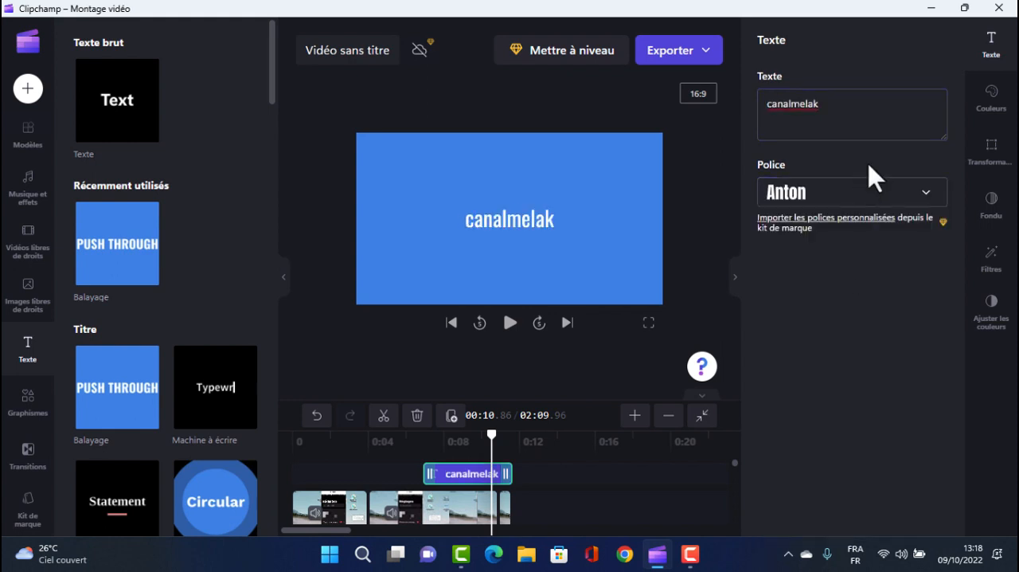
Set the title's text colour to purple #B030B0 and its background colour to light blue #64C4ED
{"action": "left_click", "coordinate": [995, 111]}
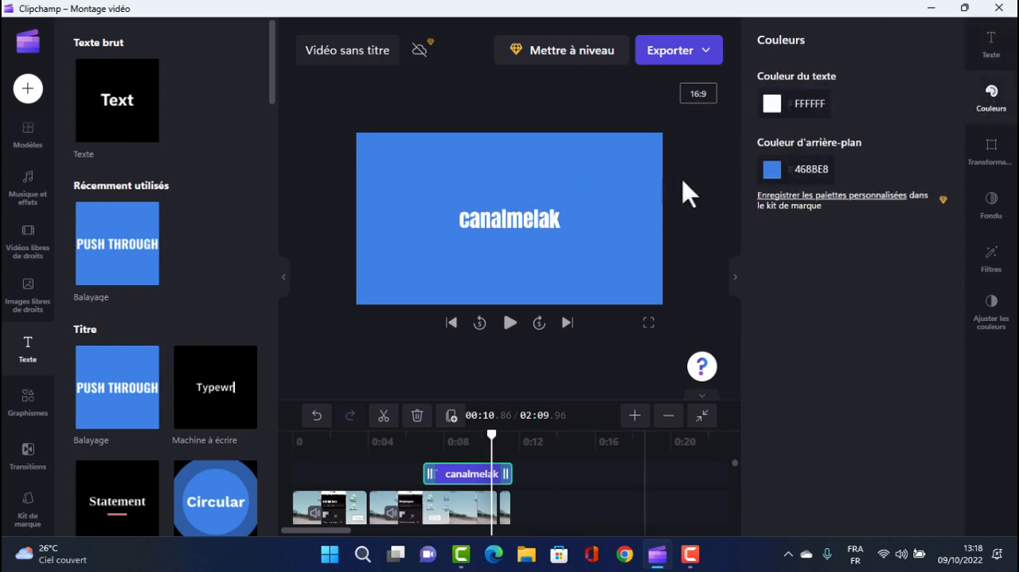
{"action": "left_click", "coordinate": [773, 110]}
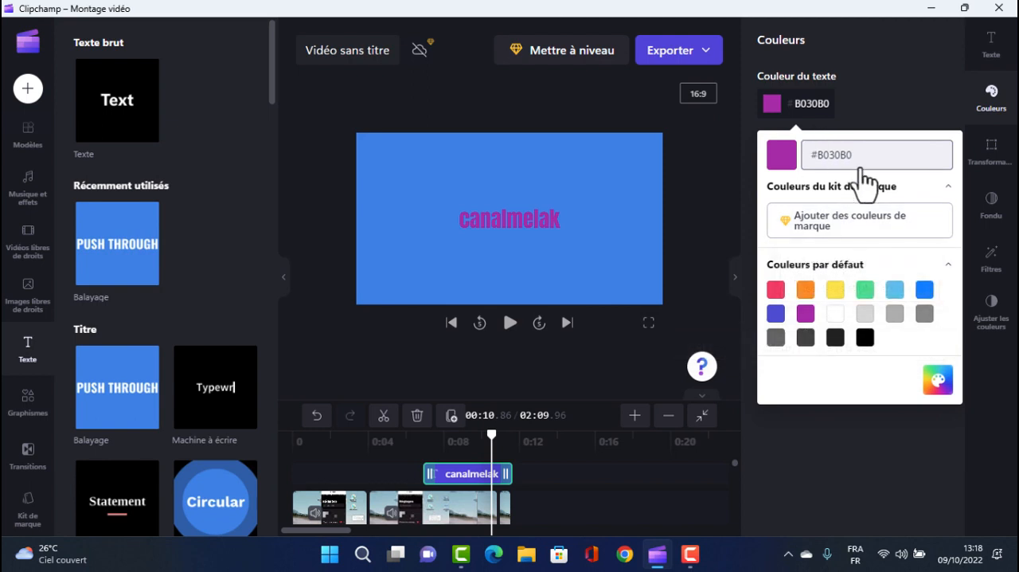
{"action": "left_click", "coordinate": [883, 103]}
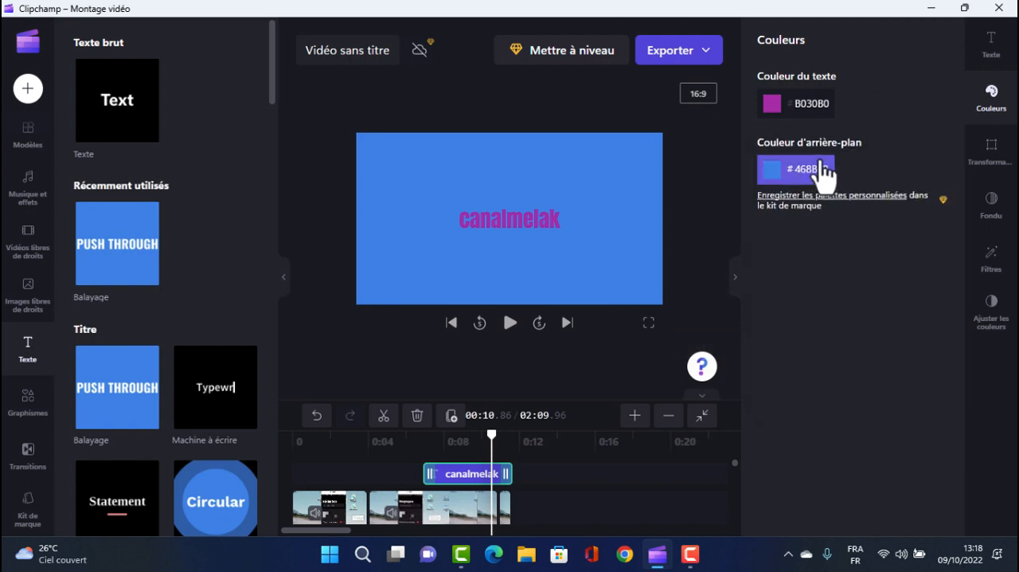
{"action": "left_click", "coordinate": [772, 169]}
{"action": "left_click", "coordinate": [863, 382]}
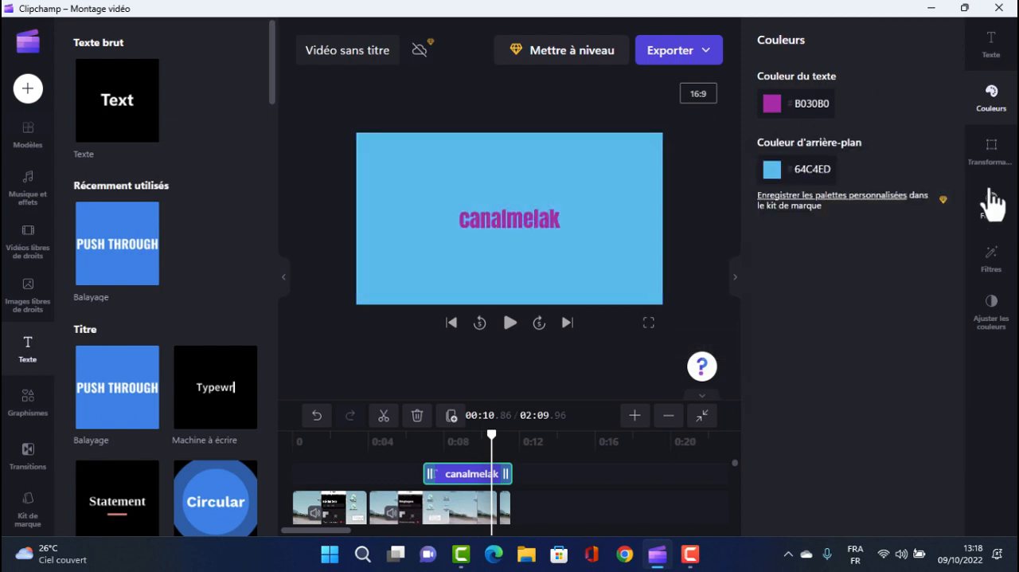
Reduce the size of the "canalmelak" title slightly and open its fade settings
{"action": "left_click", "coordinate": [991, 155]}
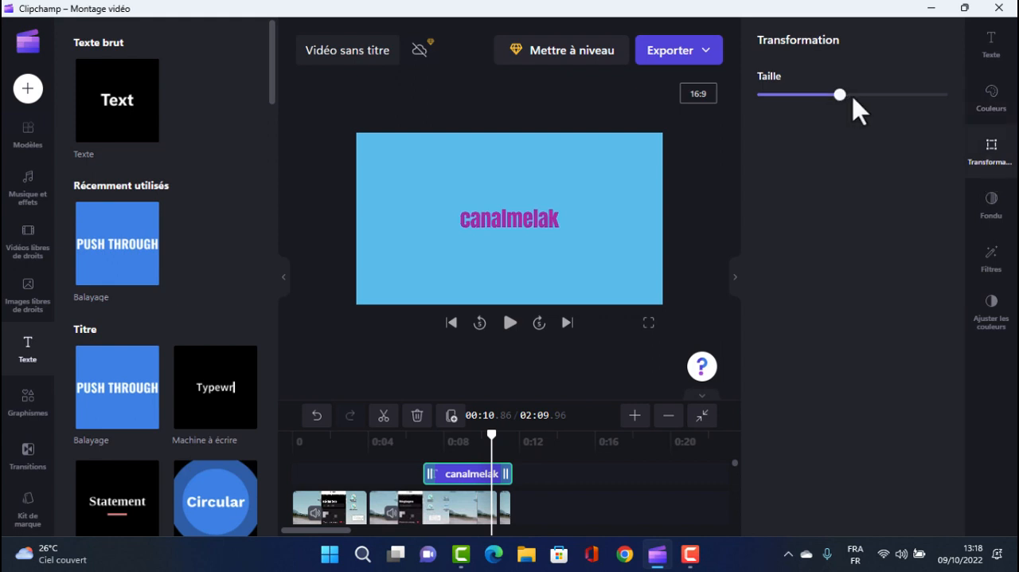
{"action": "left_click_drag", "start_coordinate": [853, 99], "coordinate": [832, 95]}
{"action": "left_click", "coordinate": [991, 207]}
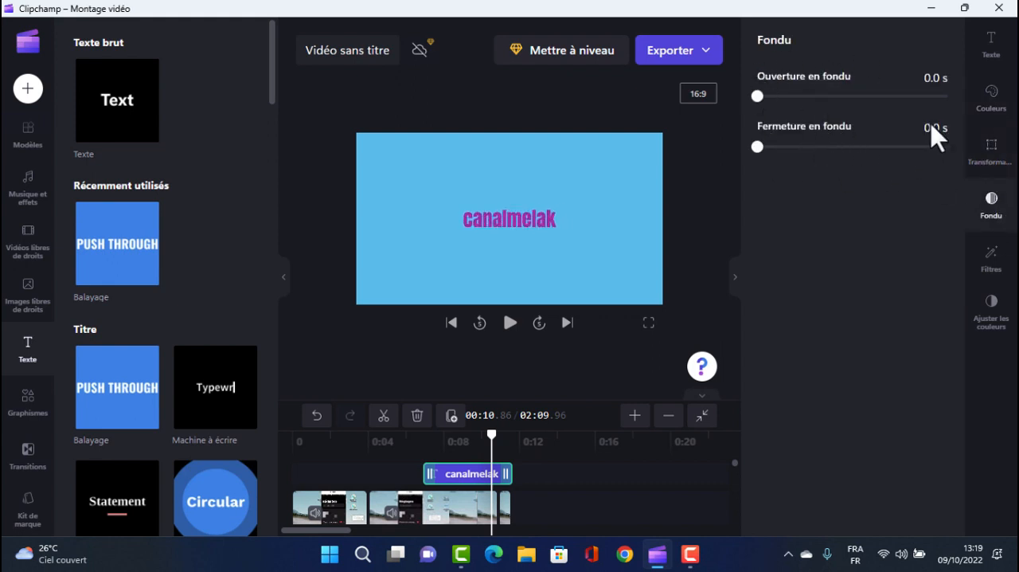
Apply the Aberration chromatique filter to the "canalmelak" title and open its colour adjustment settings
{"action": "left_click", "coordinate": [991, 263]}
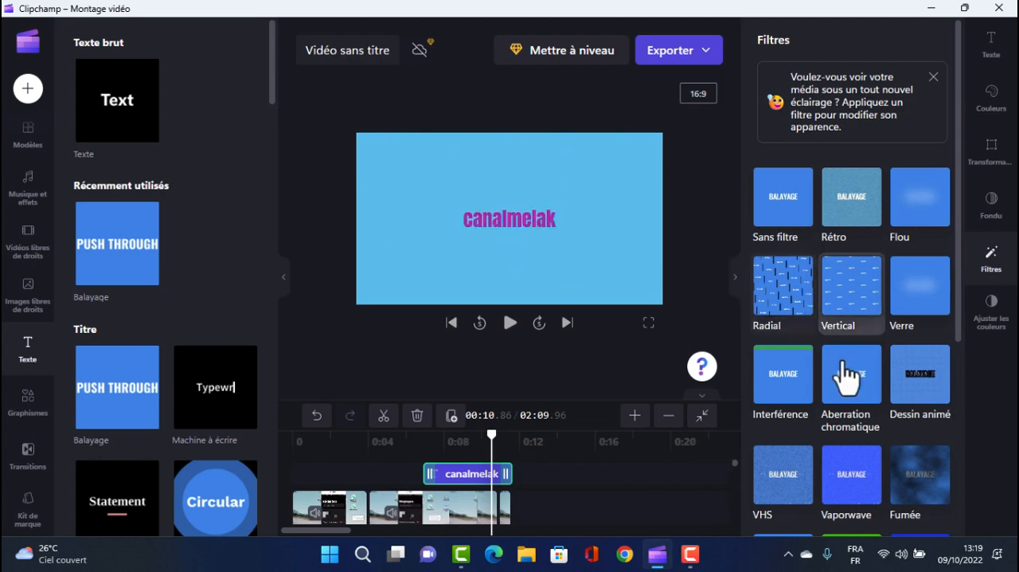
{"action": "left_click", "coordinate": [872, 370]}
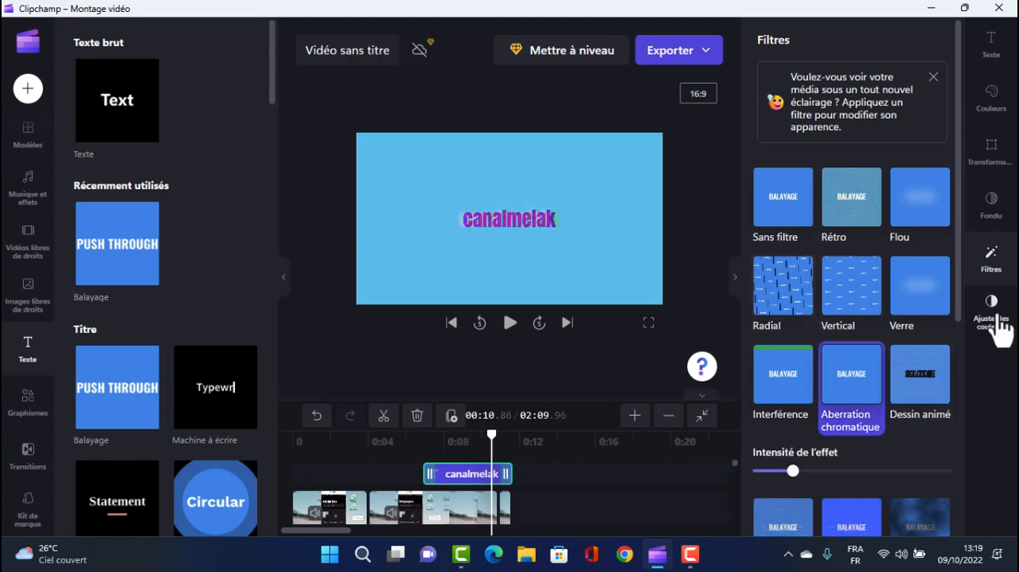
{"action": "left_click", "coordinate": [991, 307]}
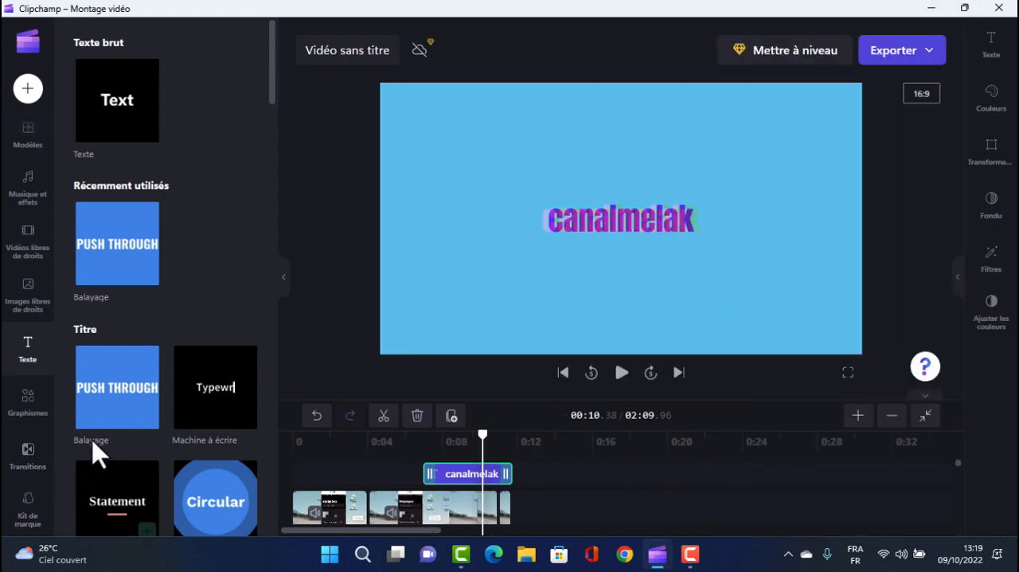
Add the hanging red hearts sticker at the start of the timeline, sized down and placed over the phone screen
{"action": "left_click", "coordinate": [28, 402]}
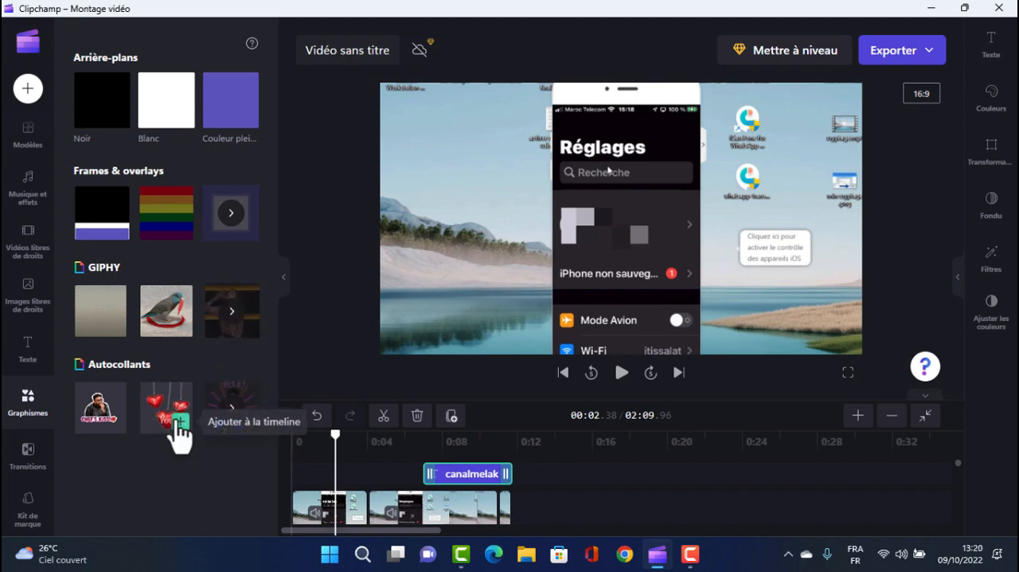
{"action": "left_click", "coordinate": [180, 422]}
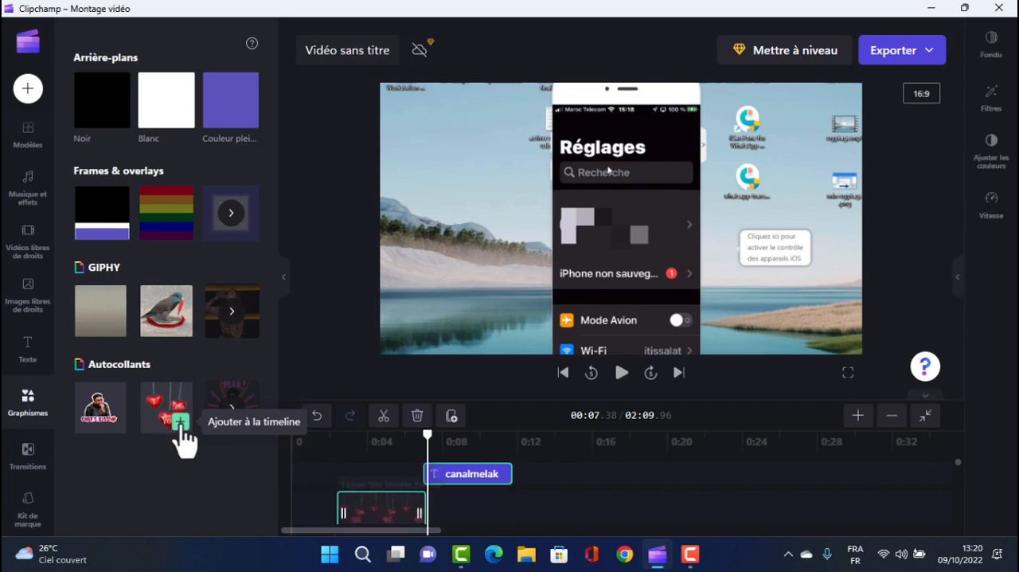
{"action": "left_click_drag", "start_coordinate": [468, 392], "coordinate": [619, 244]}
{"action": "left_click_drag", "start_coordinate": [626, 192], "coordinate": [639, 208]}
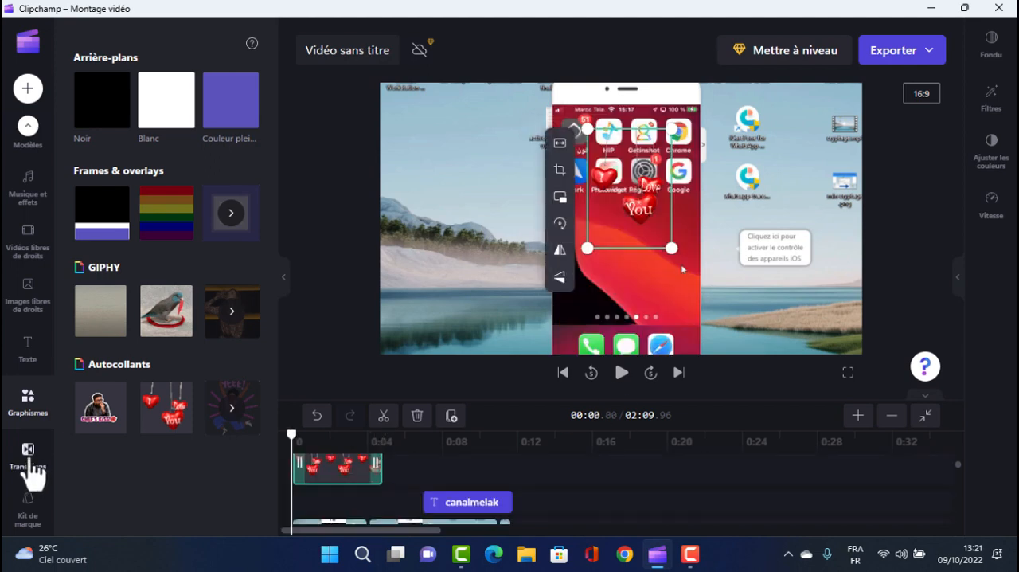
Look through the available transitions and the brand kit's font, colour and logo sections
{"action": "left_click", "coordinate": [27, 455]}
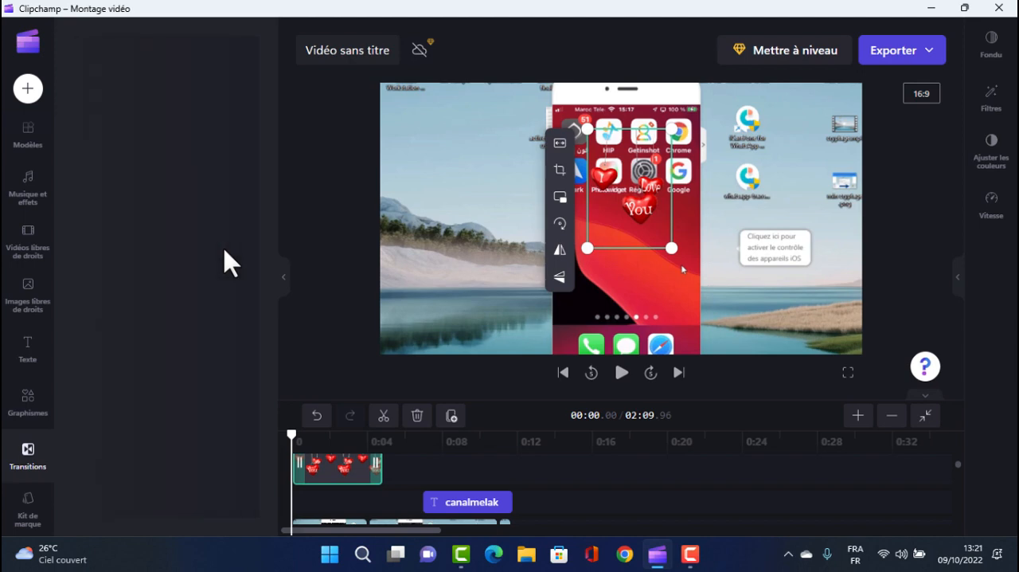
{"action": "scroll", "coordinate": [194, 288], "scroll_direction": "down", "scroll_amount": 15}
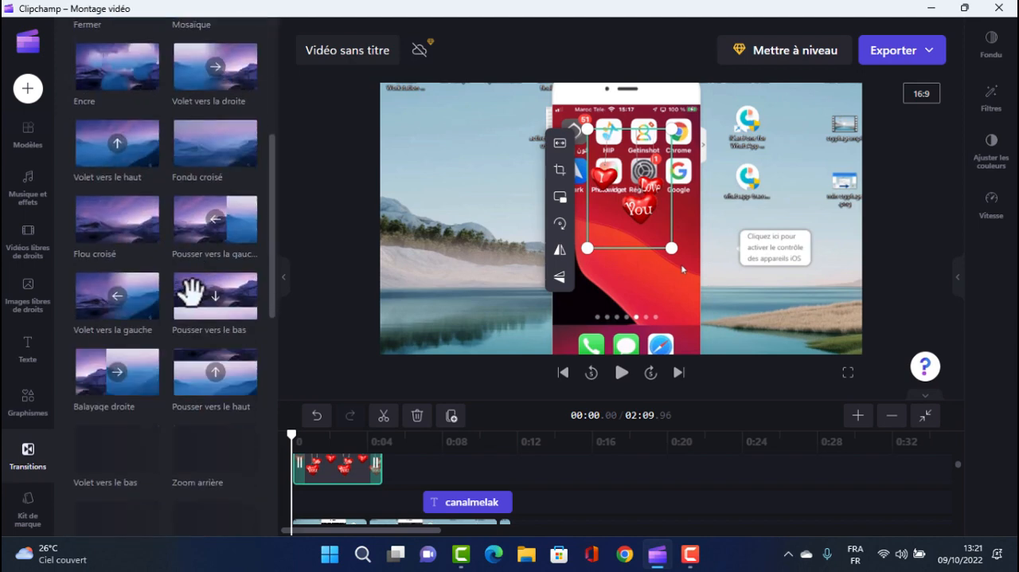
{"action": "scroll", "coordinate": [196, 291], "scroll_direction": "up", "scroll_amount": 15}
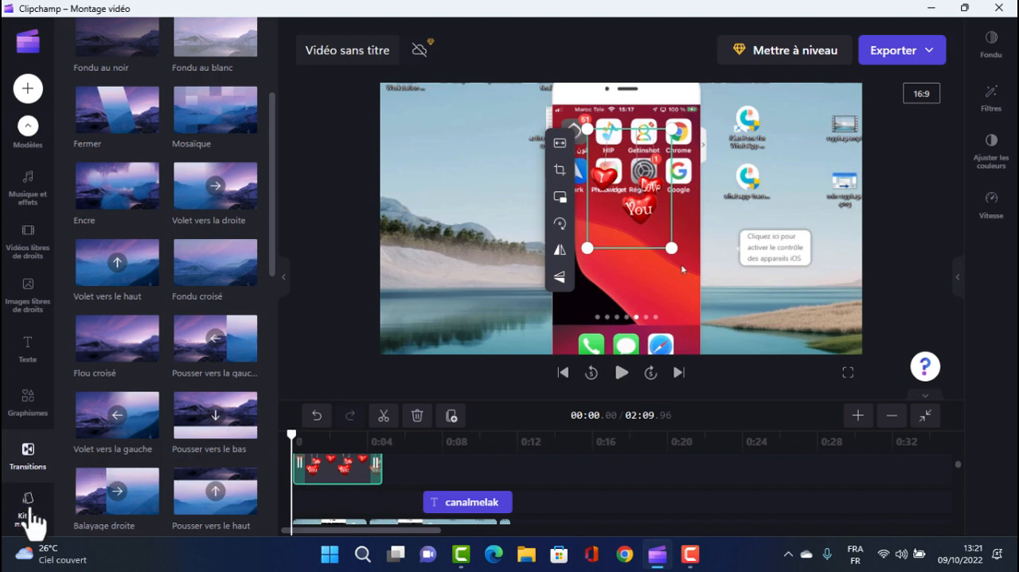
{"action": "left_click", "coordinate": [33, 518]}
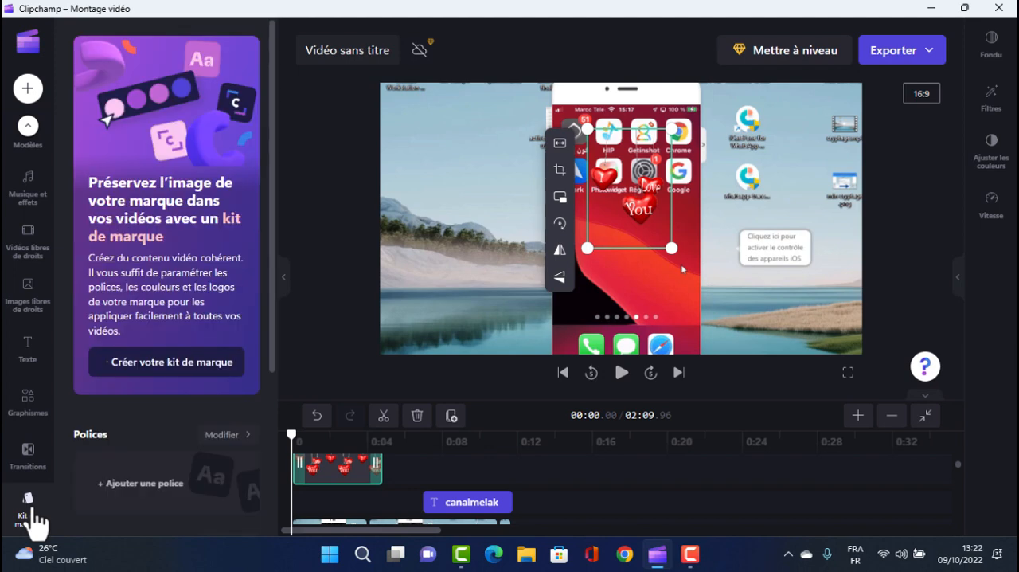
{"action": "scroll", "coordinate": [132, 442], "scroll_direction": "down", "scroll_amount": 1}
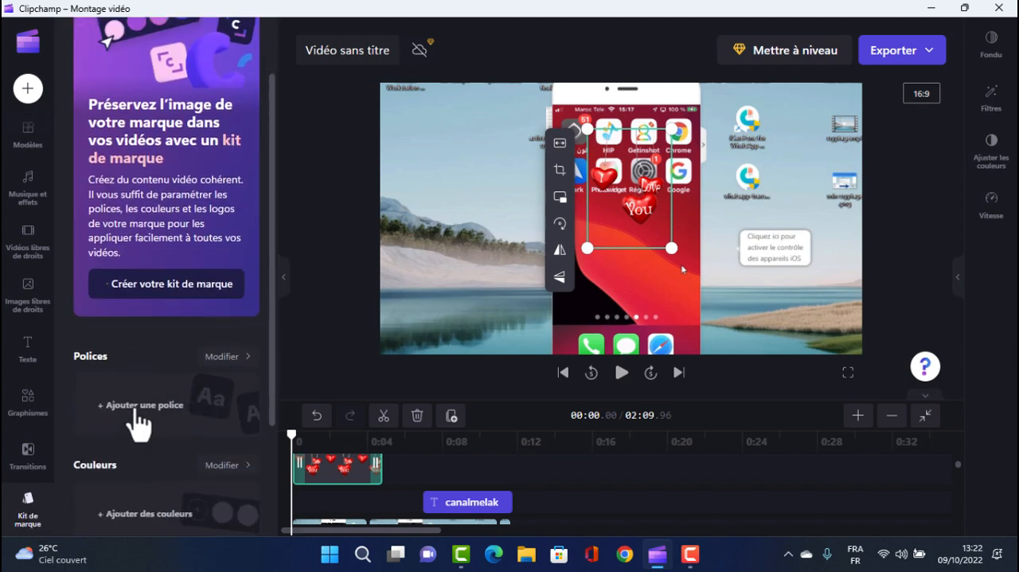
{"action": "scroll", "coordinate": [211, 402], "scroll_direction": "down", "scroll_amount": 2}
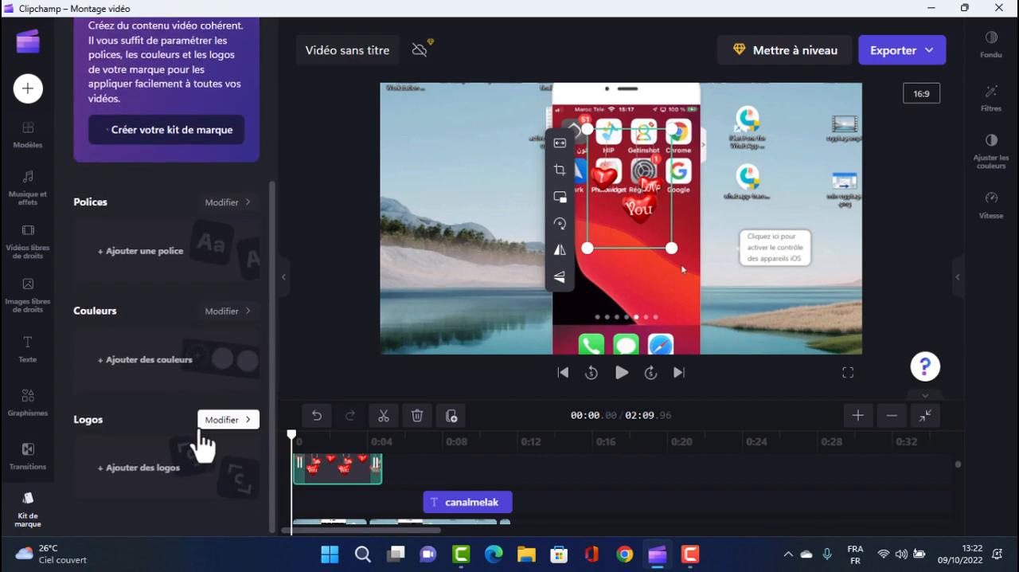
{"action": "scroll", "coordinate": [184, 297], "scroll_direction": "up", "scroll_amount": 2}
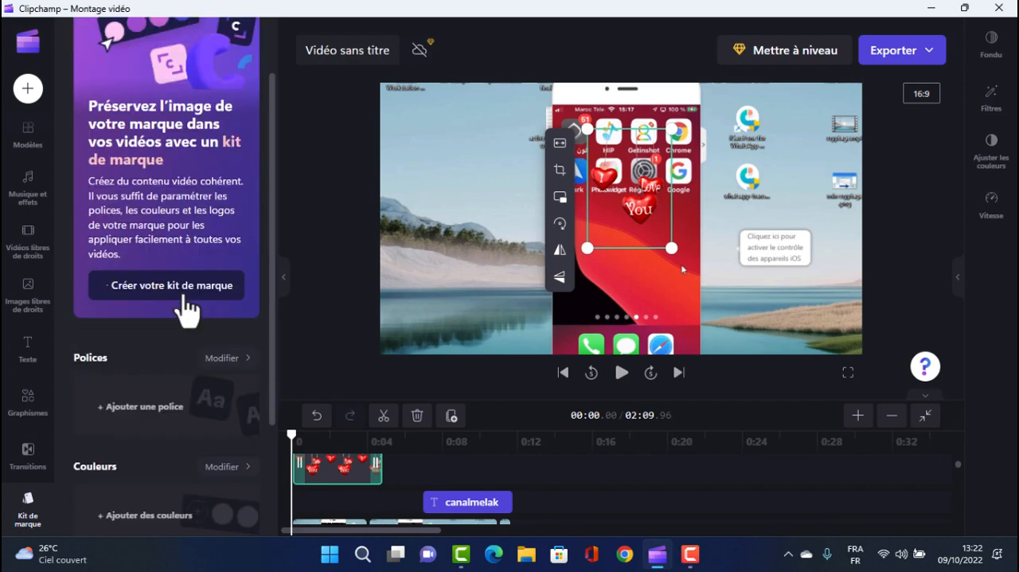
{"action": "scroll", "coordinate": [182, 380], "scroll_direction": "down", "scroll_amount": 1}
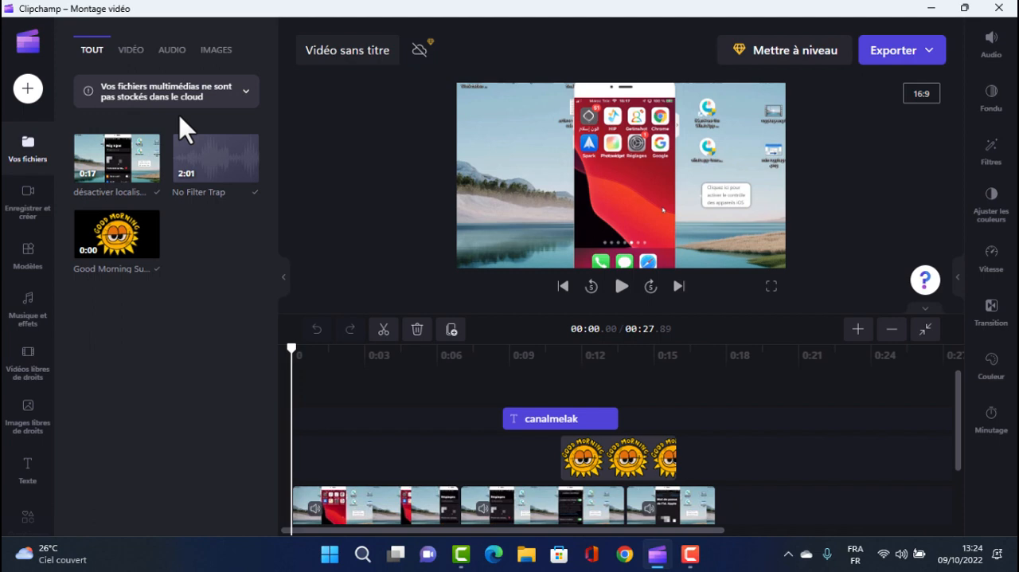
Export the finished video as an MP4 in 720p quality
{"action": "left_click", "coordinate": [928, 51]}
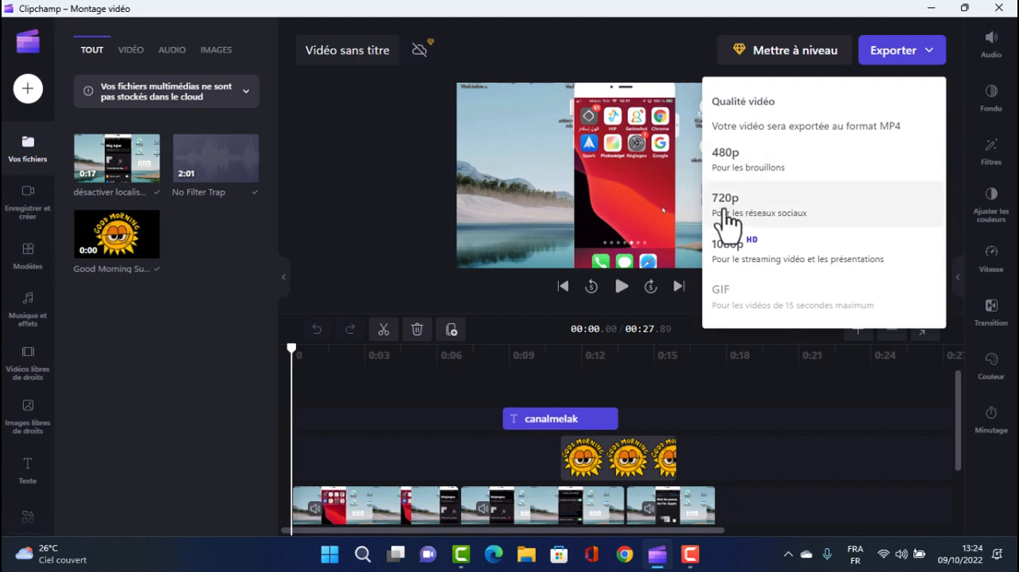
{"action": "left_click", "coordinate": [726, 212]}
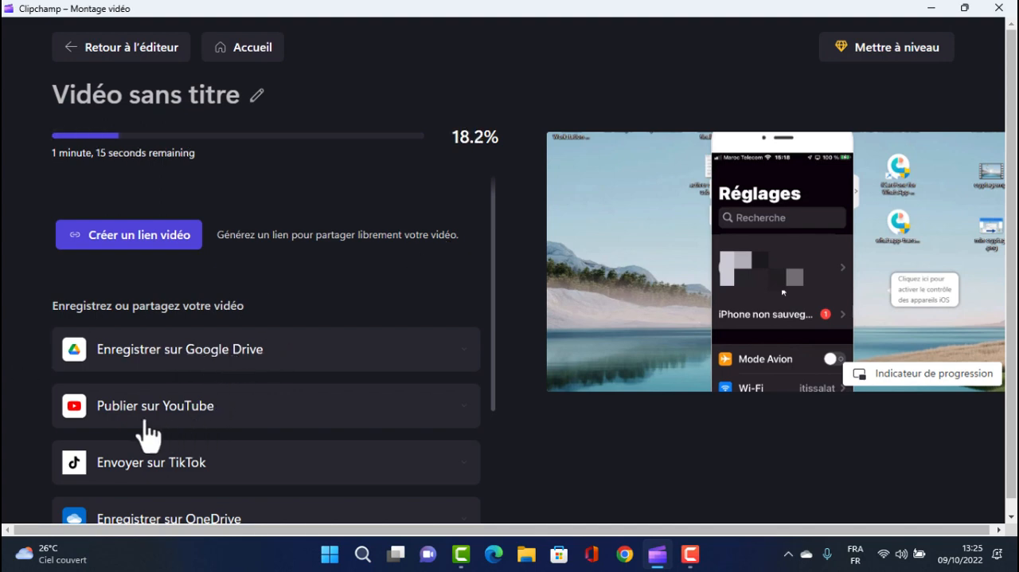
Review the saving and sharing destinations offered for the exported video, from Google Drive to LinkedIn
{"action": "scroll", "coordinate": [195, 402], "scroll_direction": "down", "scroll_amount": 1}
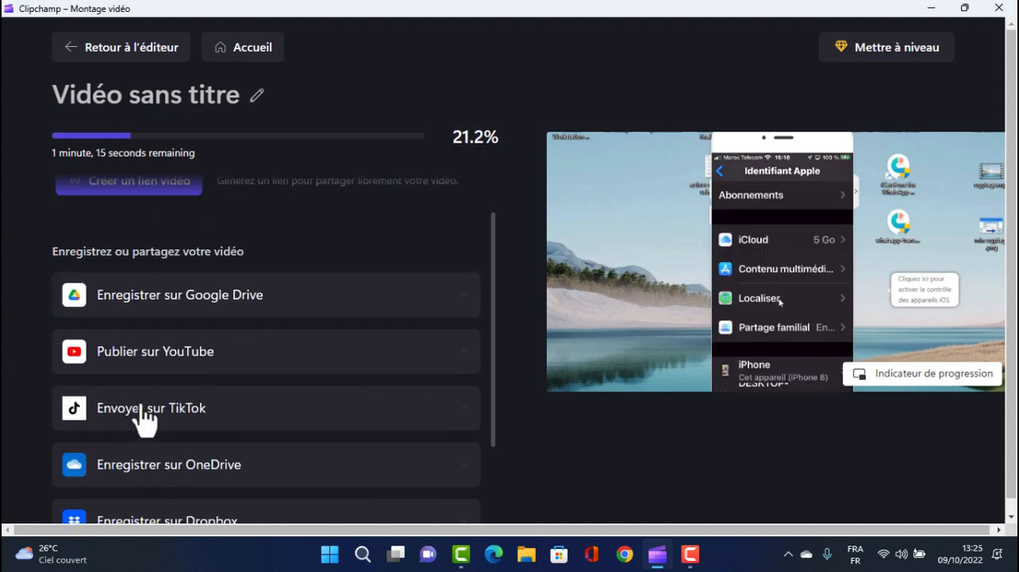
{"action": "scroll", "coordinate": [203, 396], "scroll_direction": "down", "scroll_amount": 1}
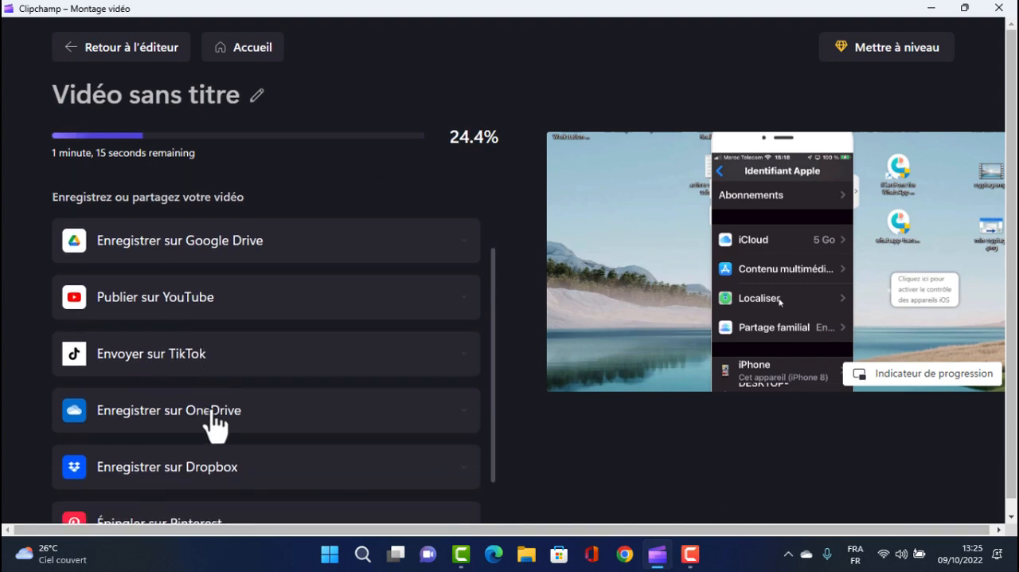
{"action": "scroll", "coordinate": [253, 390], "scroll_direction": "down", "scroll_amount": 1}
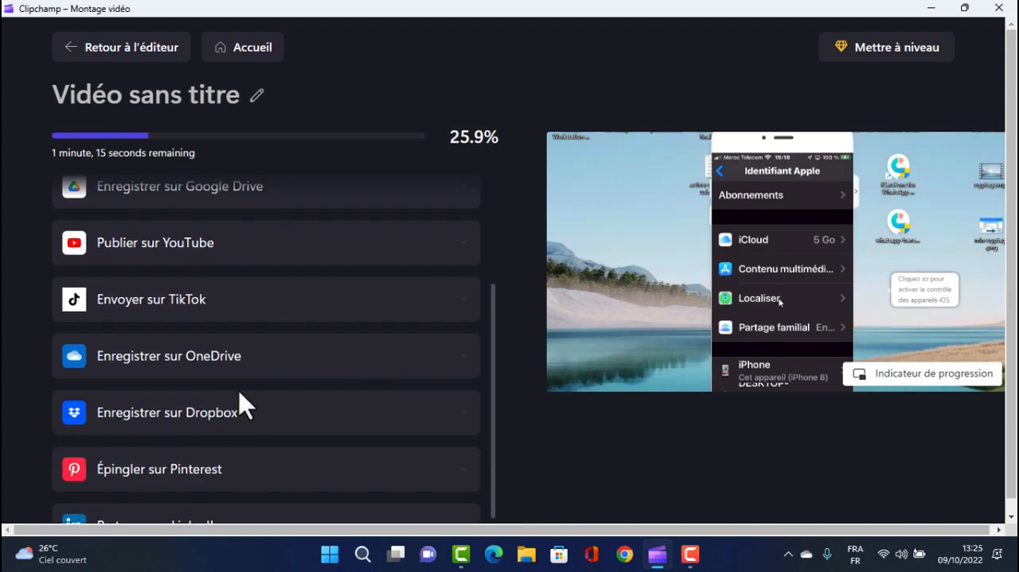
{"action": "scroll", "coordinate": [188, 453], "scroll_direction": "down", "scroll_amount": 1}
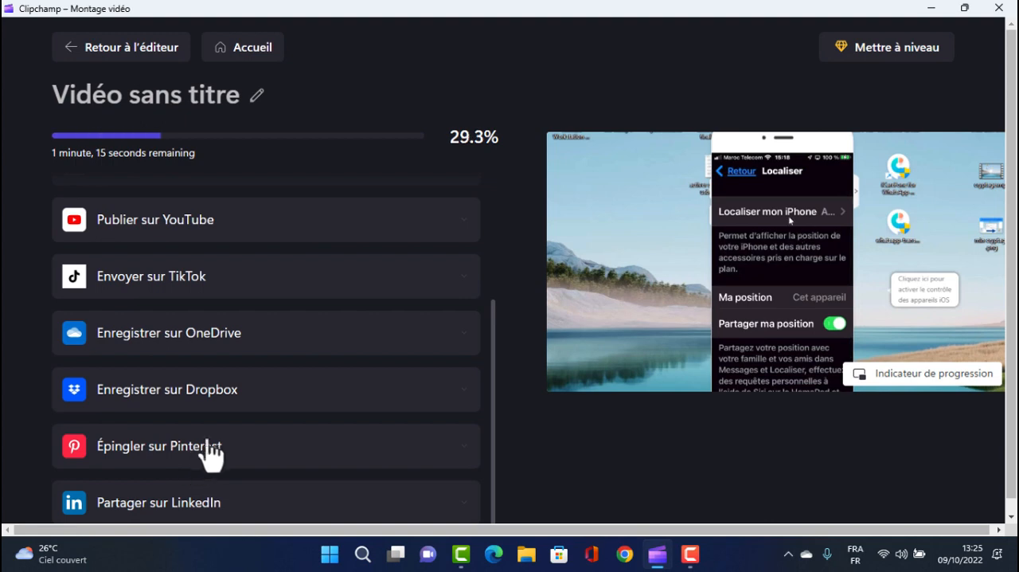
{"action": "scroll", "coordinate": [208, 452], "scroll_direction": "down", "scroll_amount": 1}
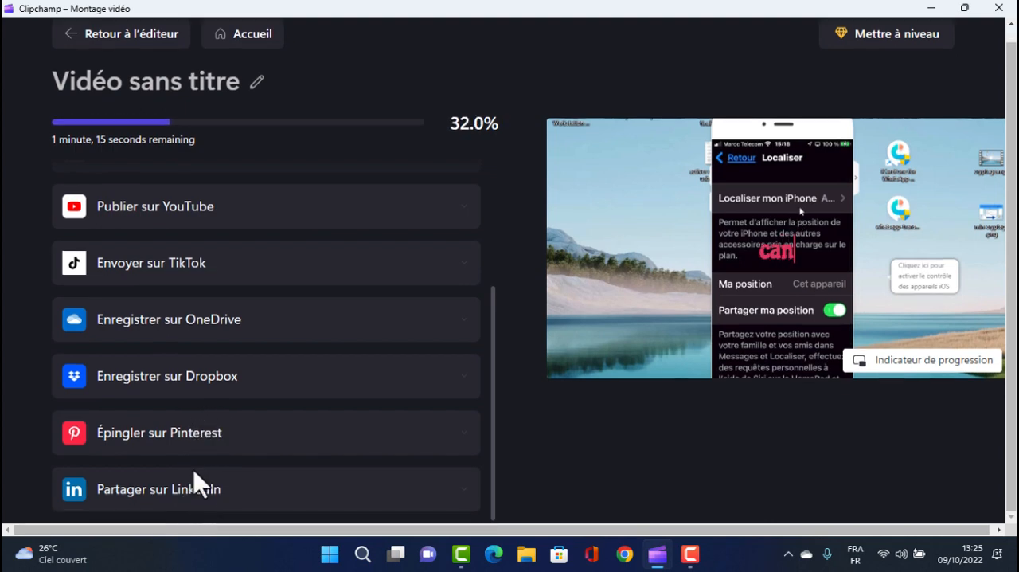
{"action": "scroll", "coordinate": [159, 358], "scroll_direction": "up", "scroll_amount": 3}
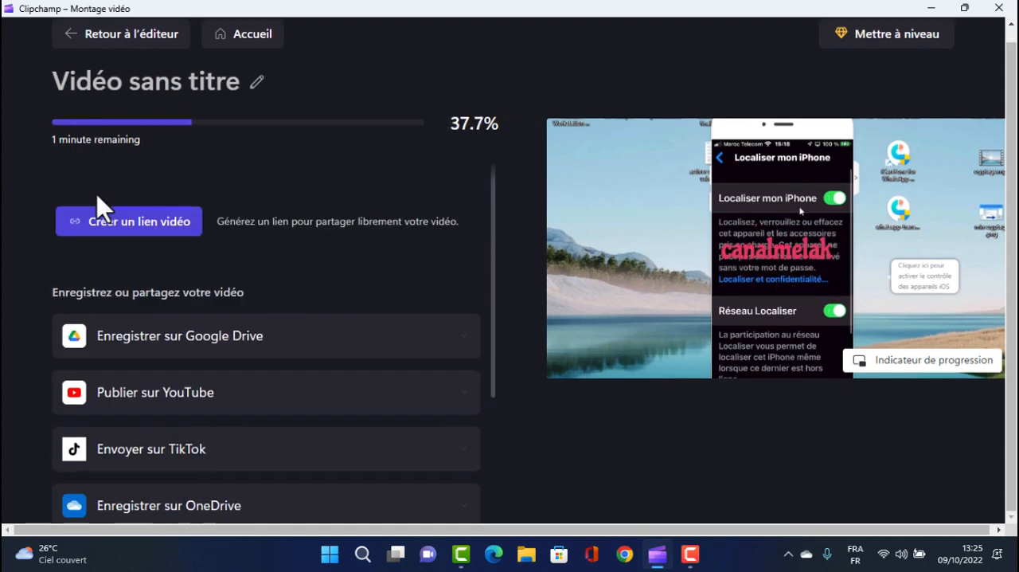
{"action": "scroll", "coordinate": [155, 159], "scroll_direction": "up", "scroll_amount": 1}
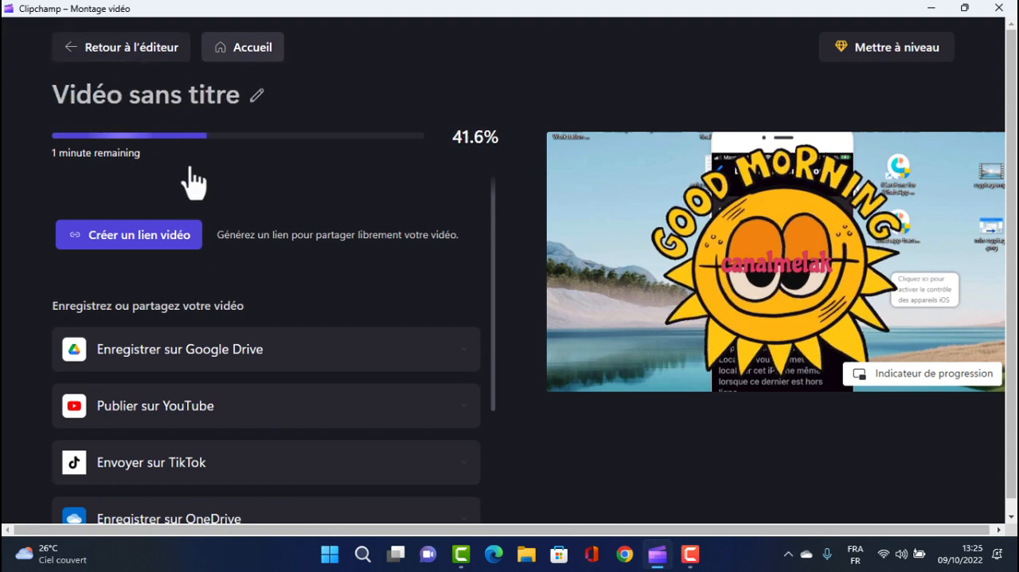